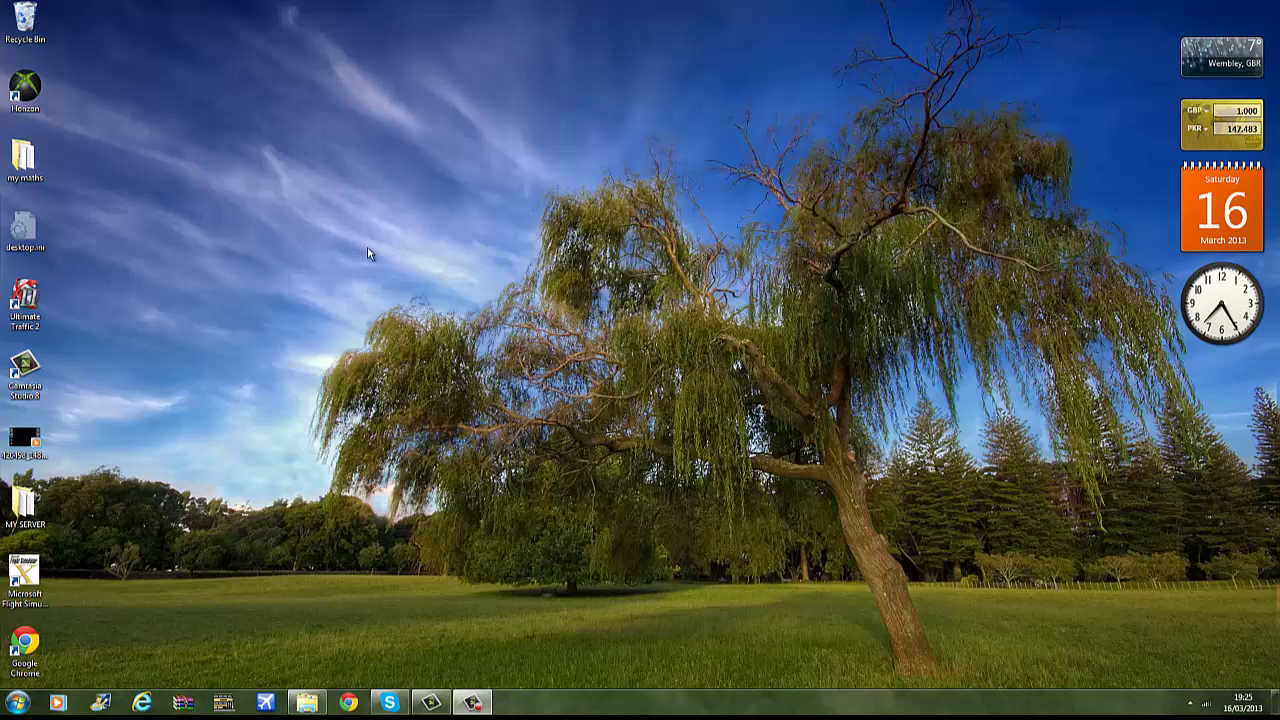
Step: Launch Google Chrome from the taskbar so a New Tab page appears
left_click(349, 709)
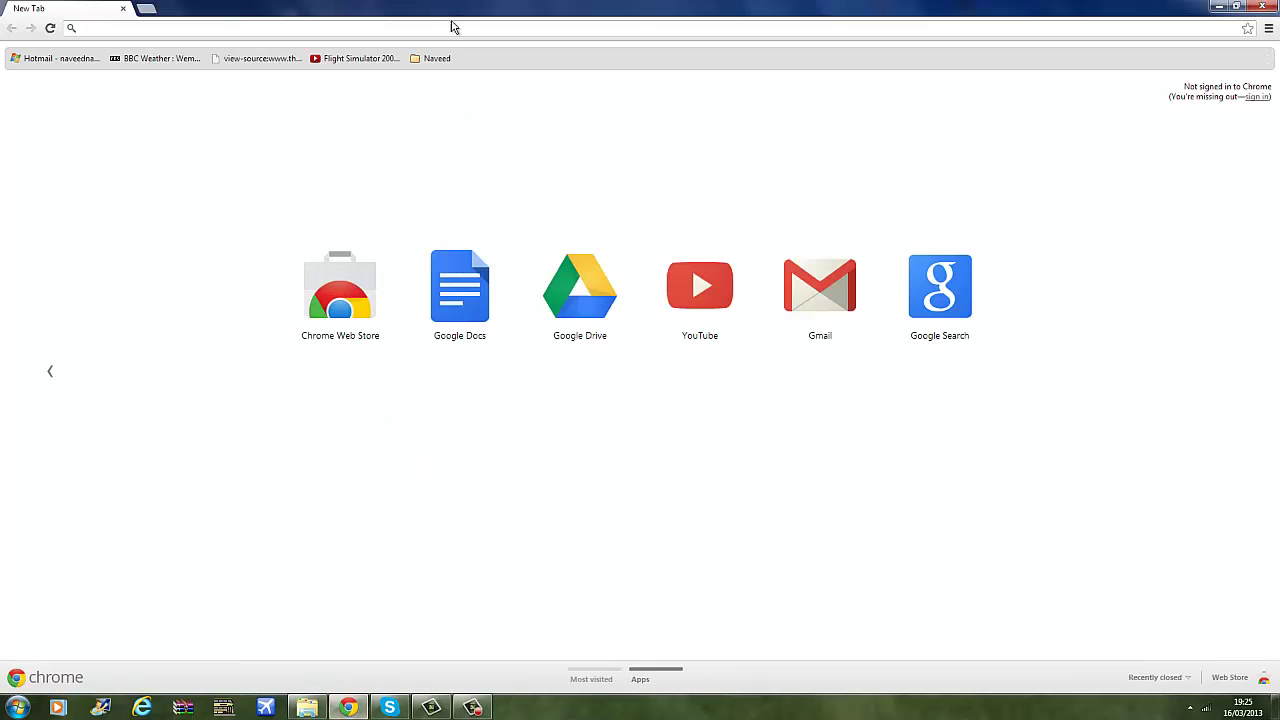
Step: Search google.com for 'simviation' and open the Simviation homepage from the results
type("google.com")
key("Return")
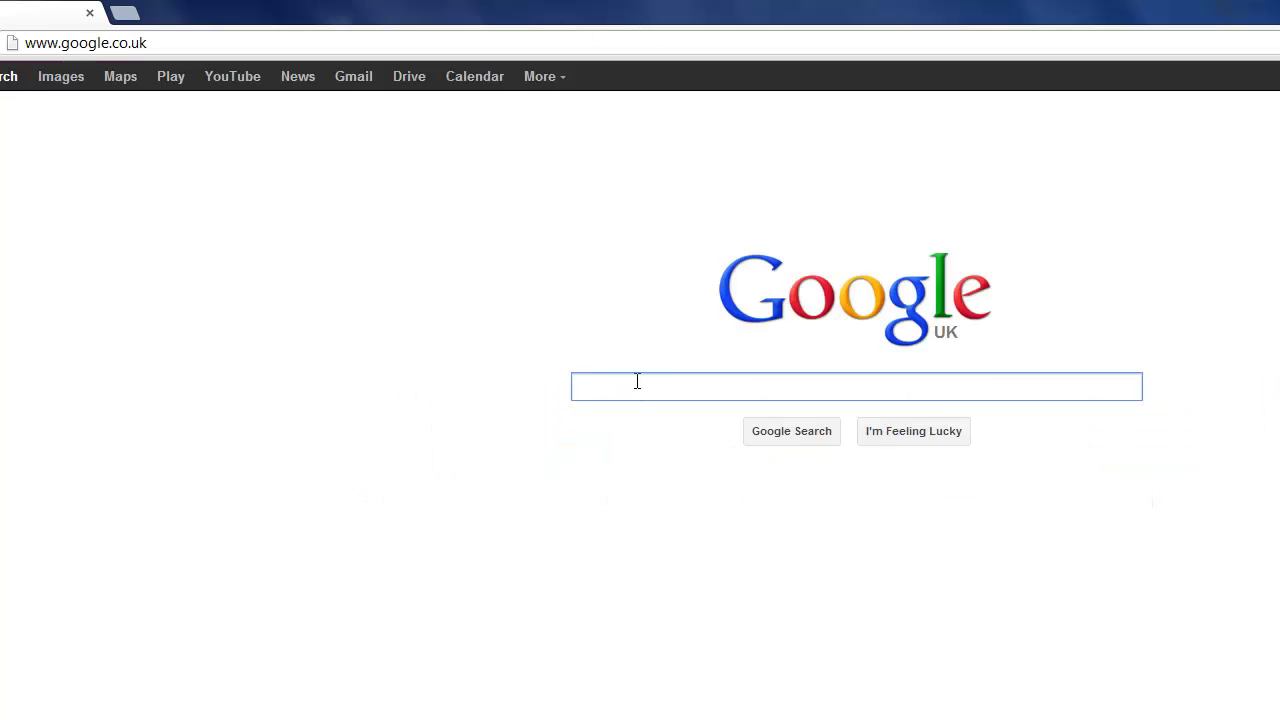
type("simviation")
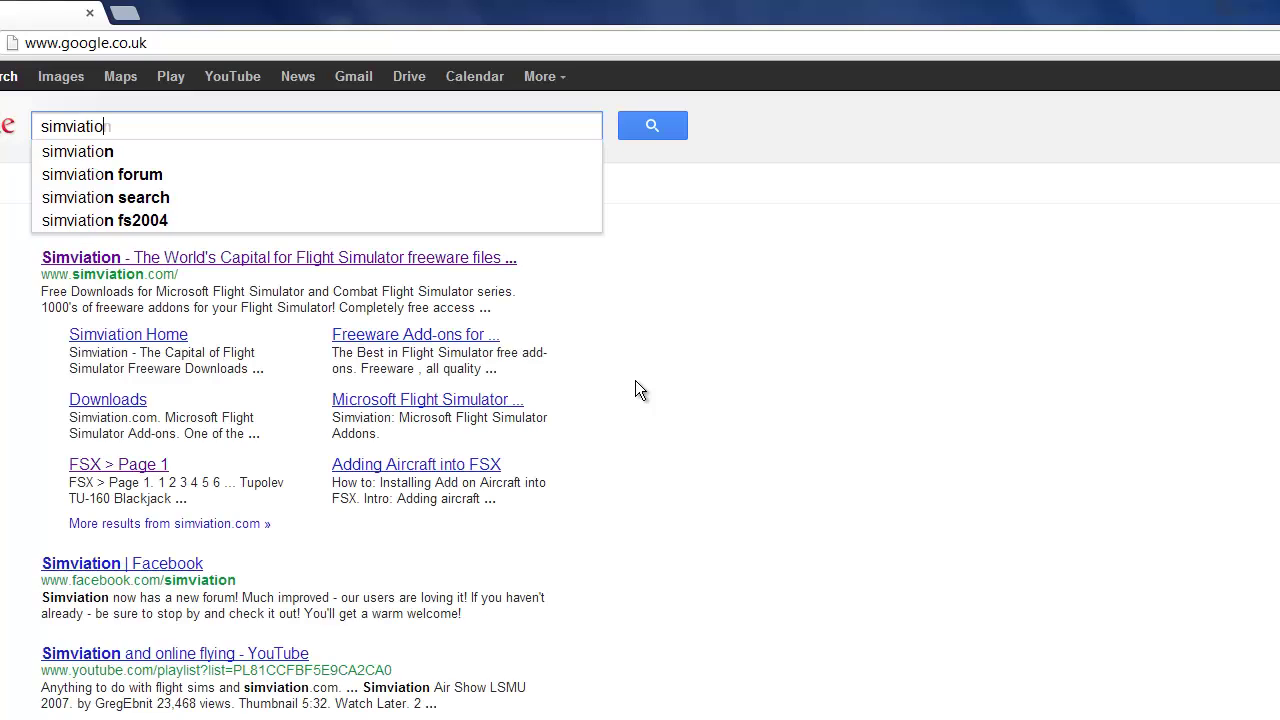
key("Return")
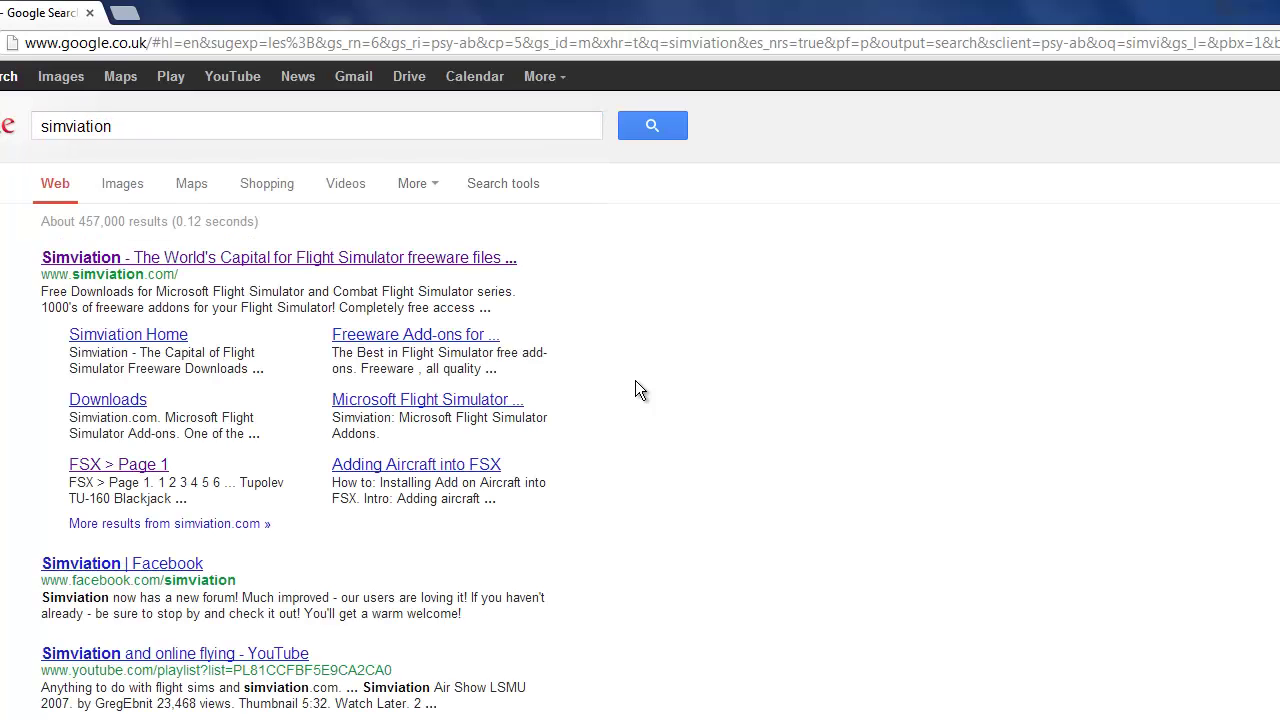
left_click(459, 257)
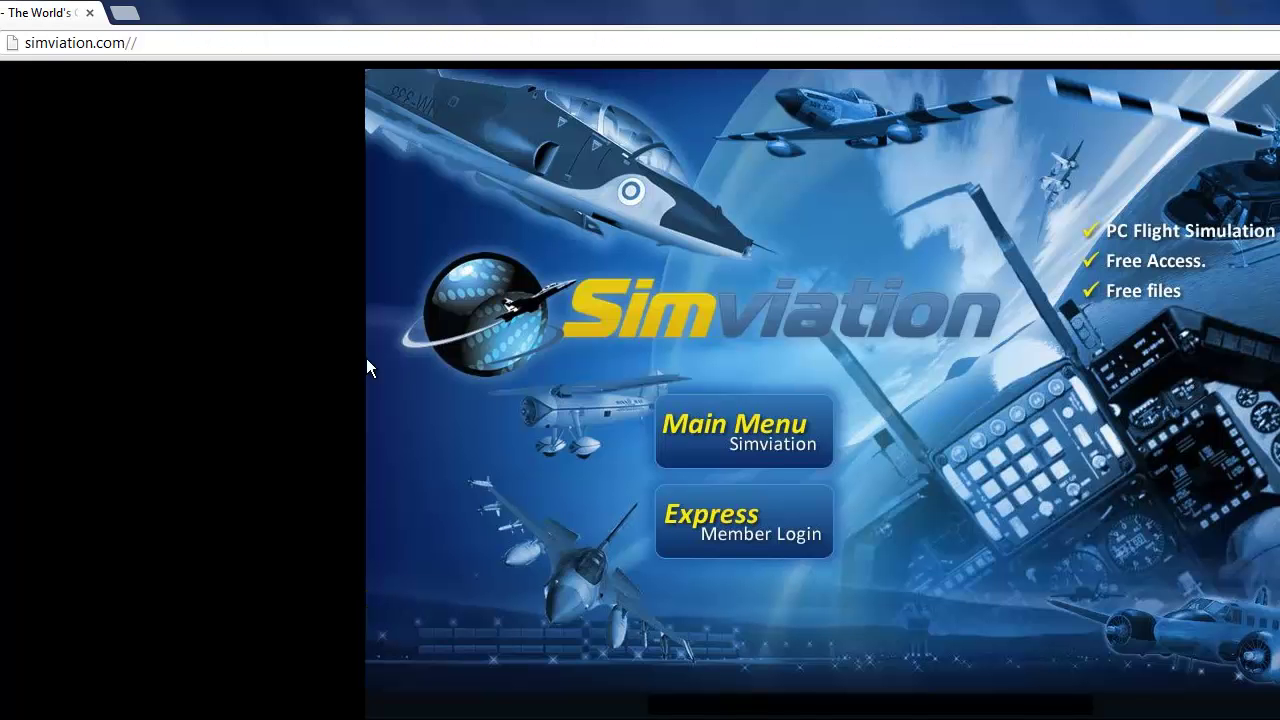
Step: Enter the main Simviation site and open the FSX file listings
left_click(741, 412)
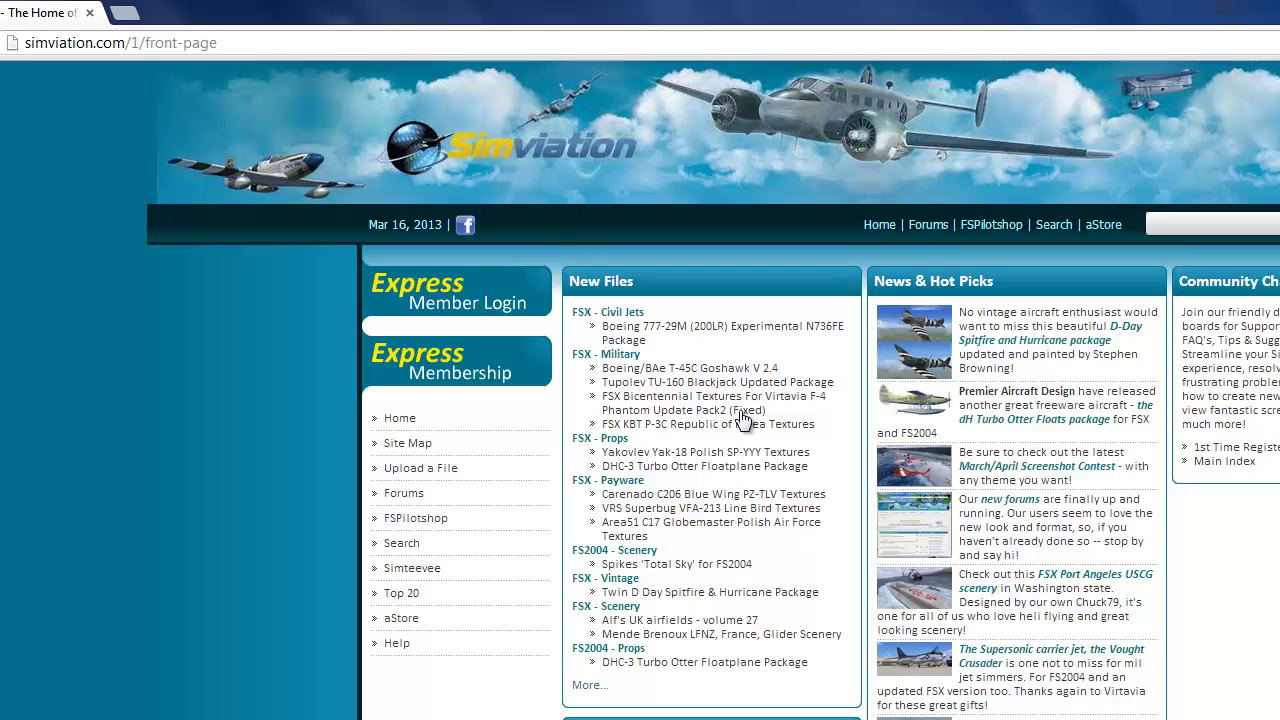
left_click(1203, 219)
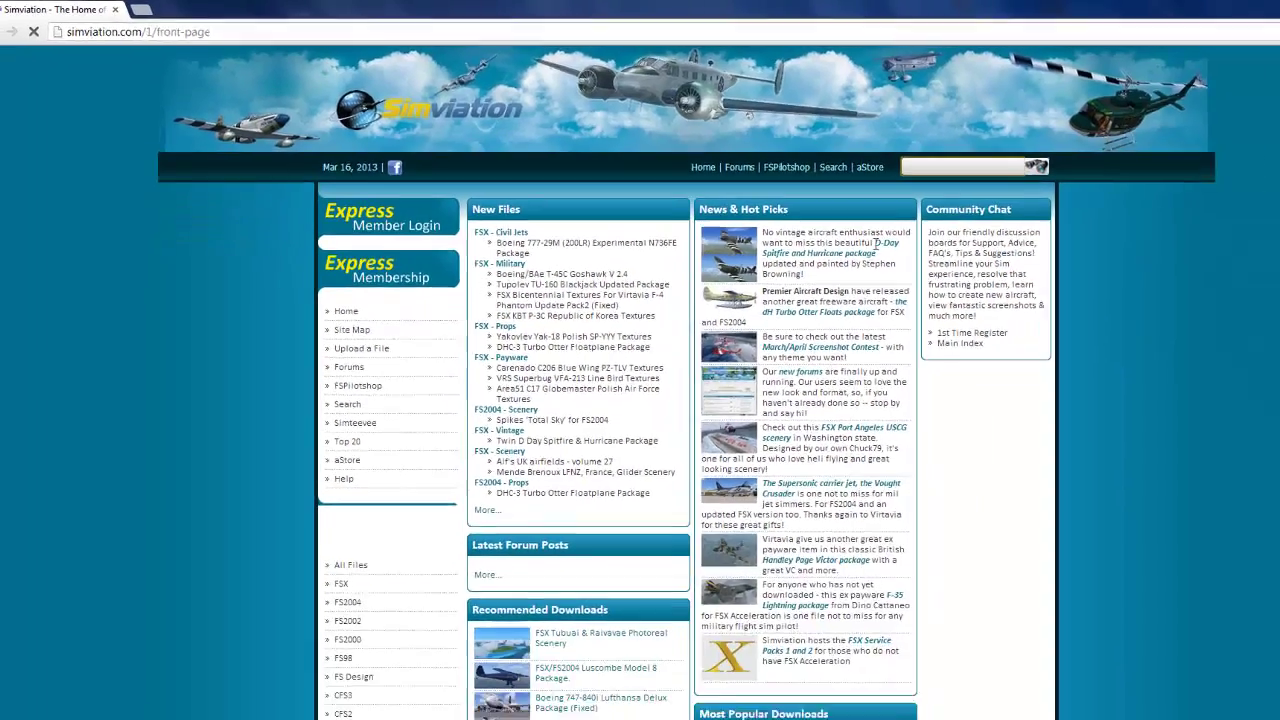
scroll(1121, 489, "down", 1)
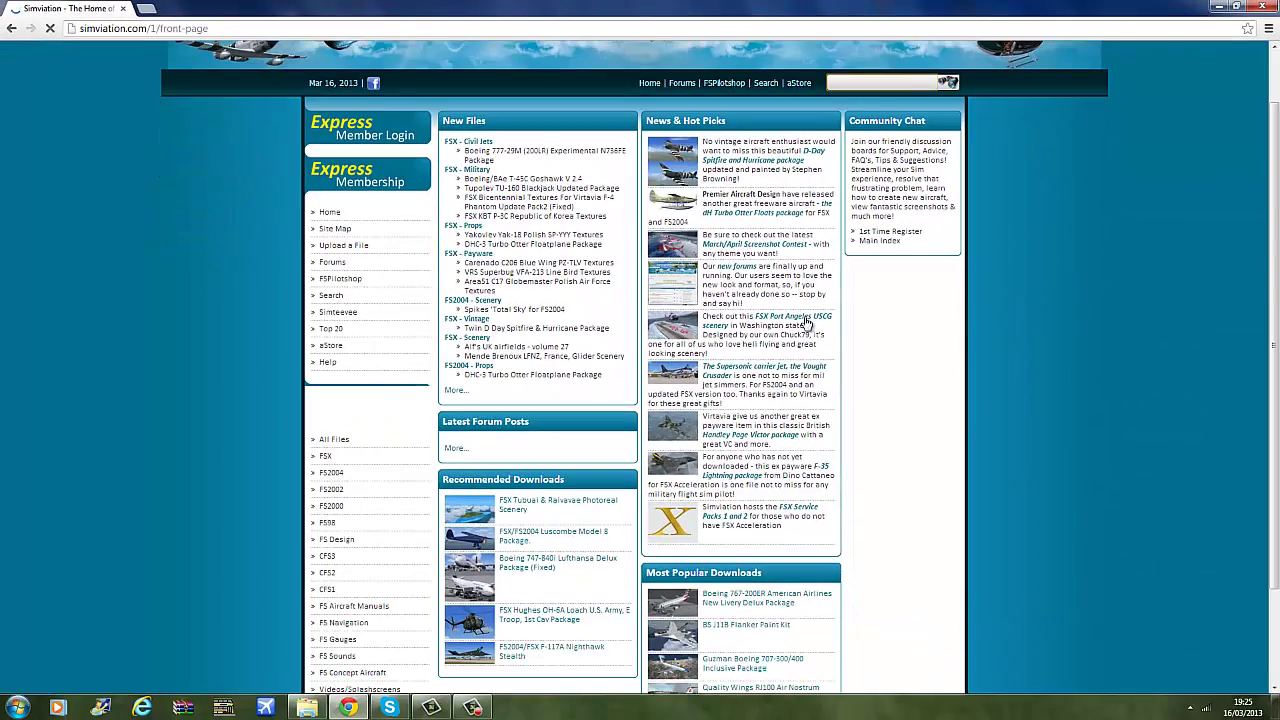
left_click(326, 460)
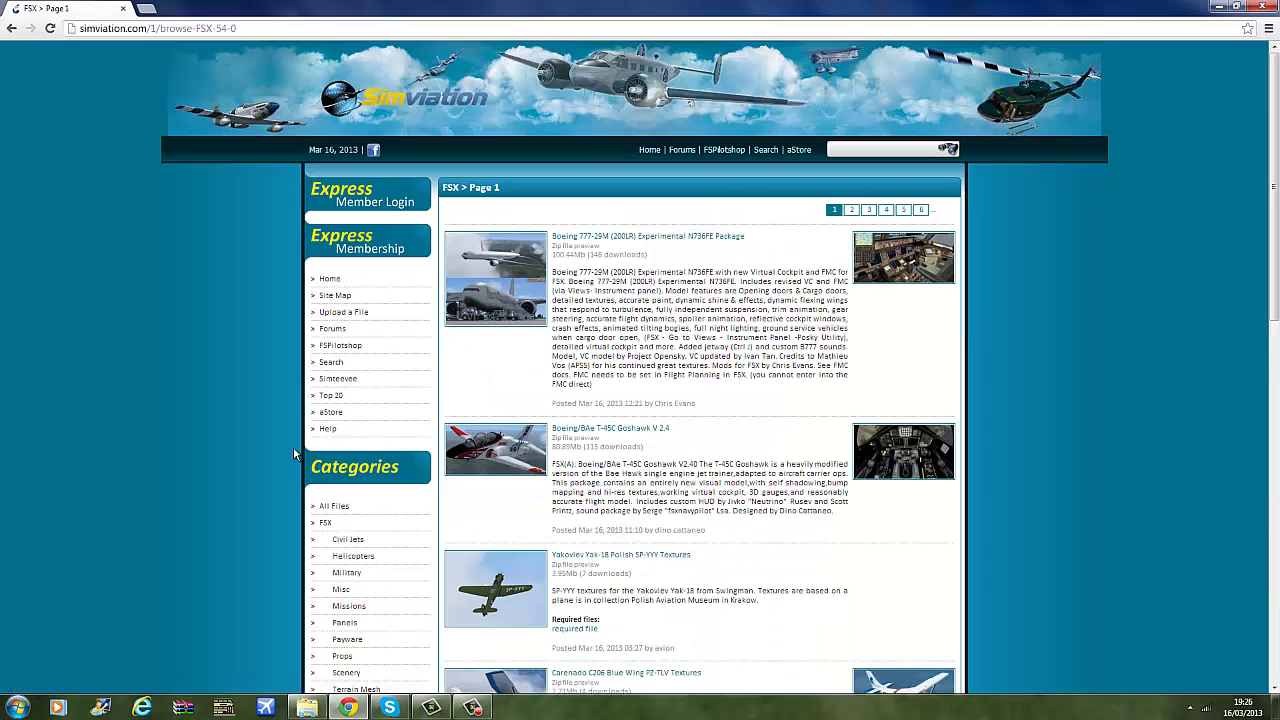
Step: Scroll through the first page of FSX files and go to page 2
scroll(530, 478, "down", 3)
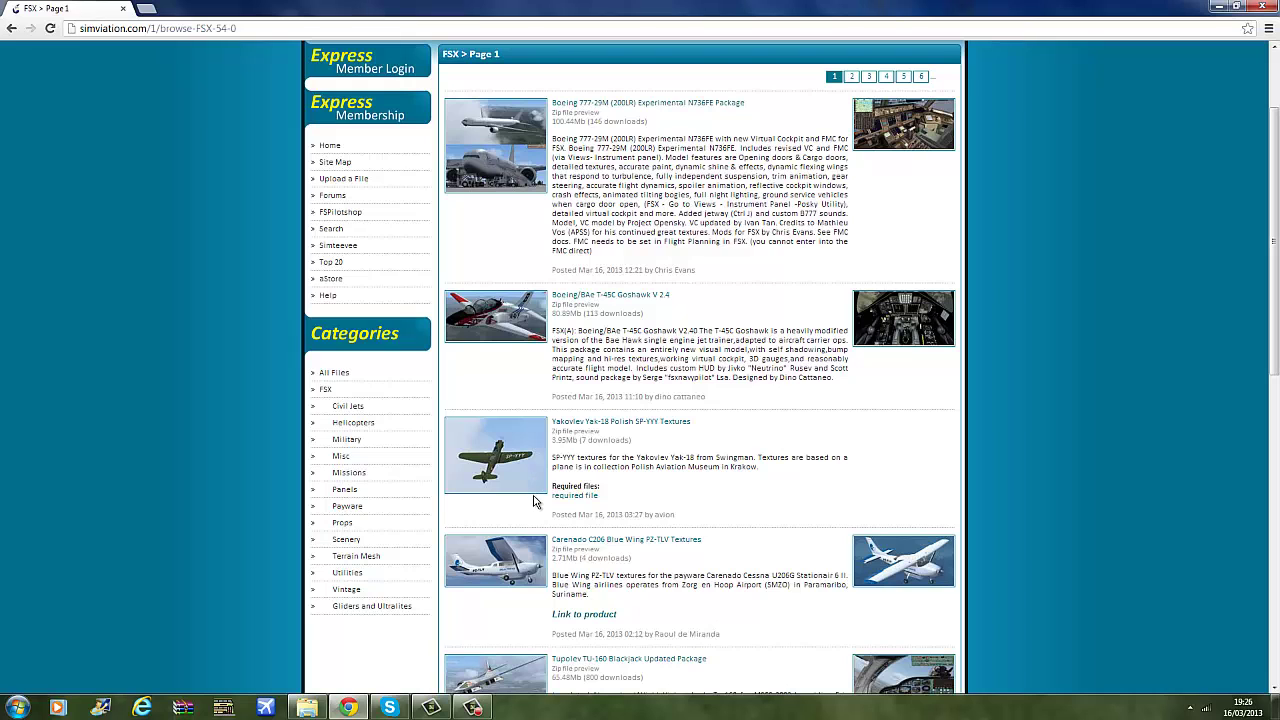
scroll(534, 501, "down", 1)
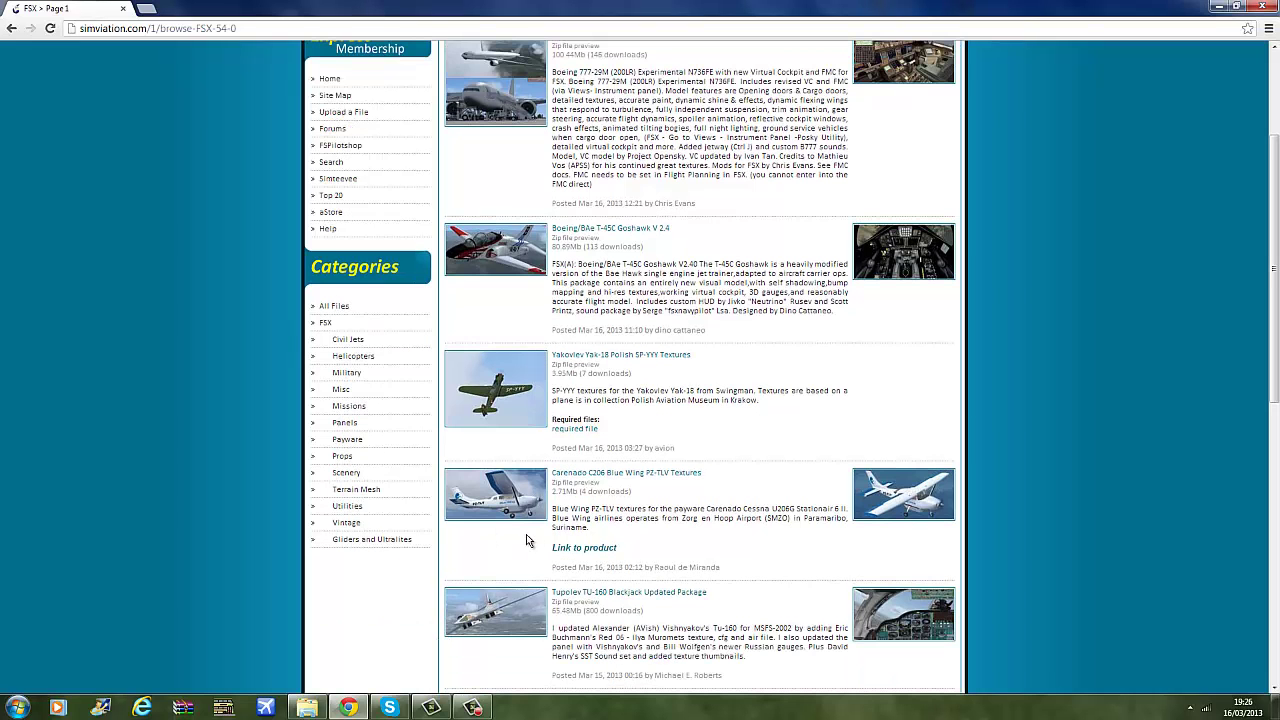
scroll(608, 546, "down", 3)
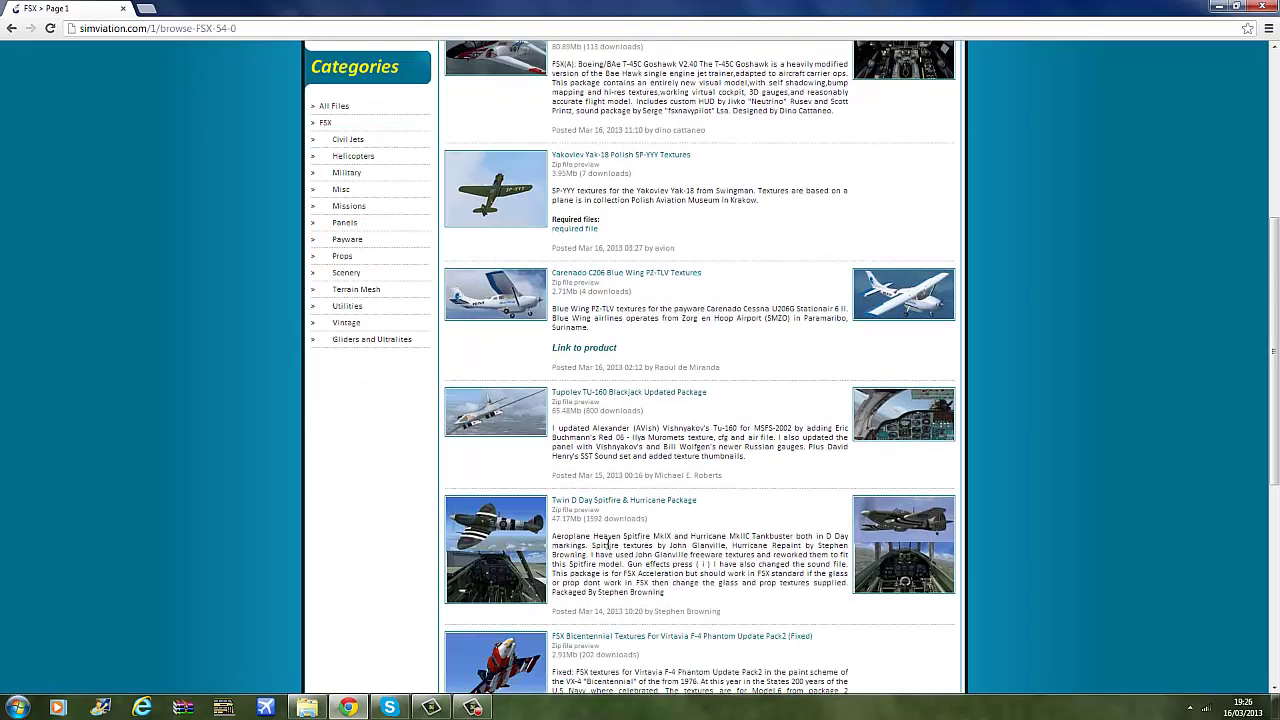
scroll(608, 545, "down", 1)
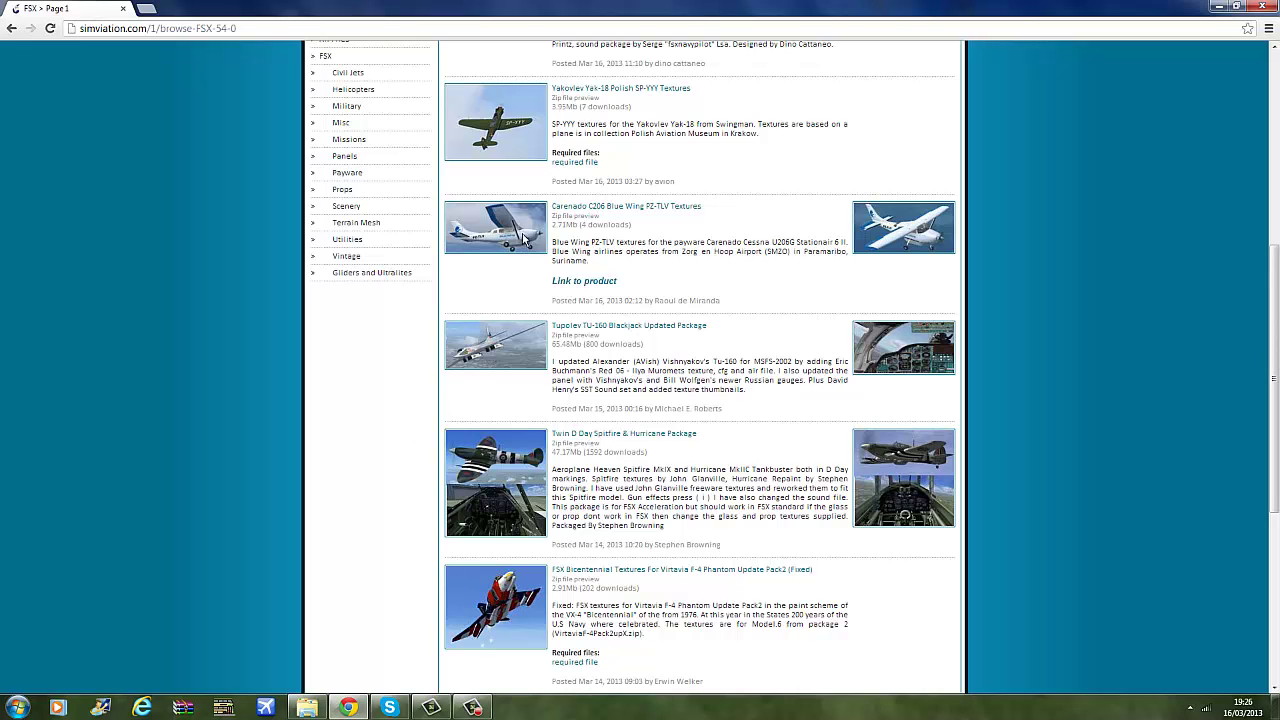
scroll(526, 422, "down", 1)
scroll(527, 447, "down", 4)
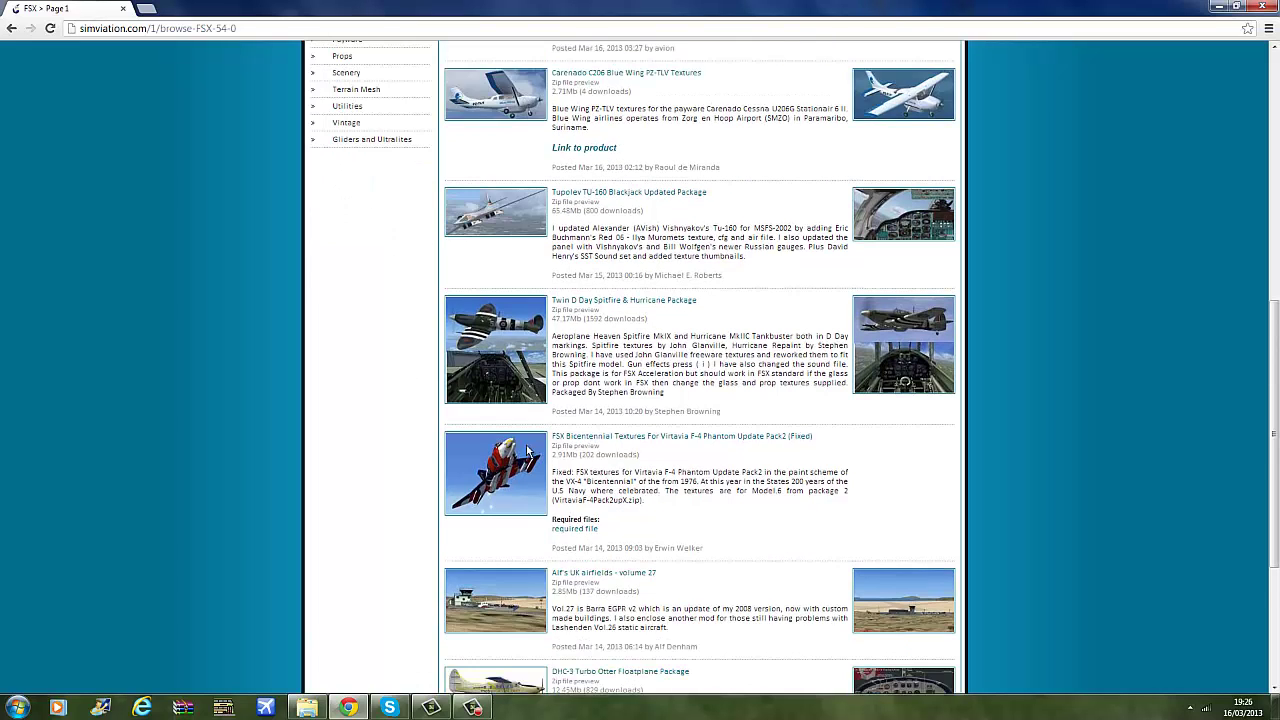
scroll(537, 473, "down", 1)
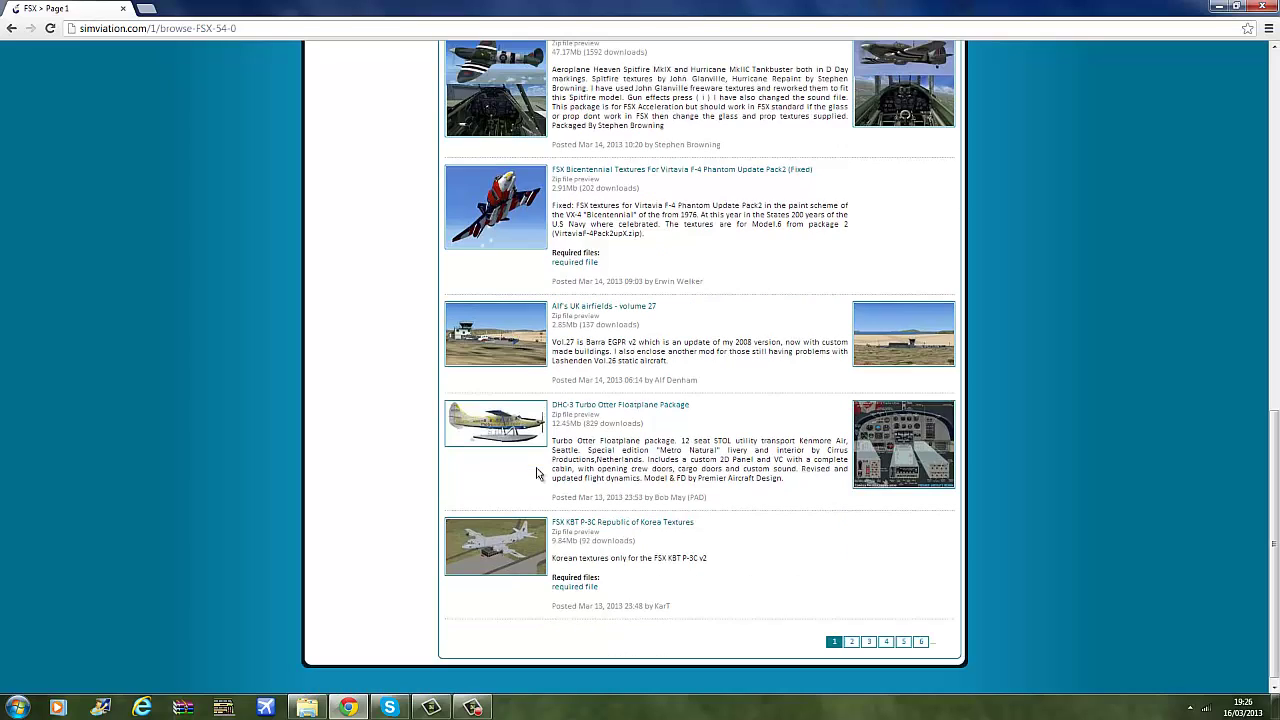
left_click(853, 634)
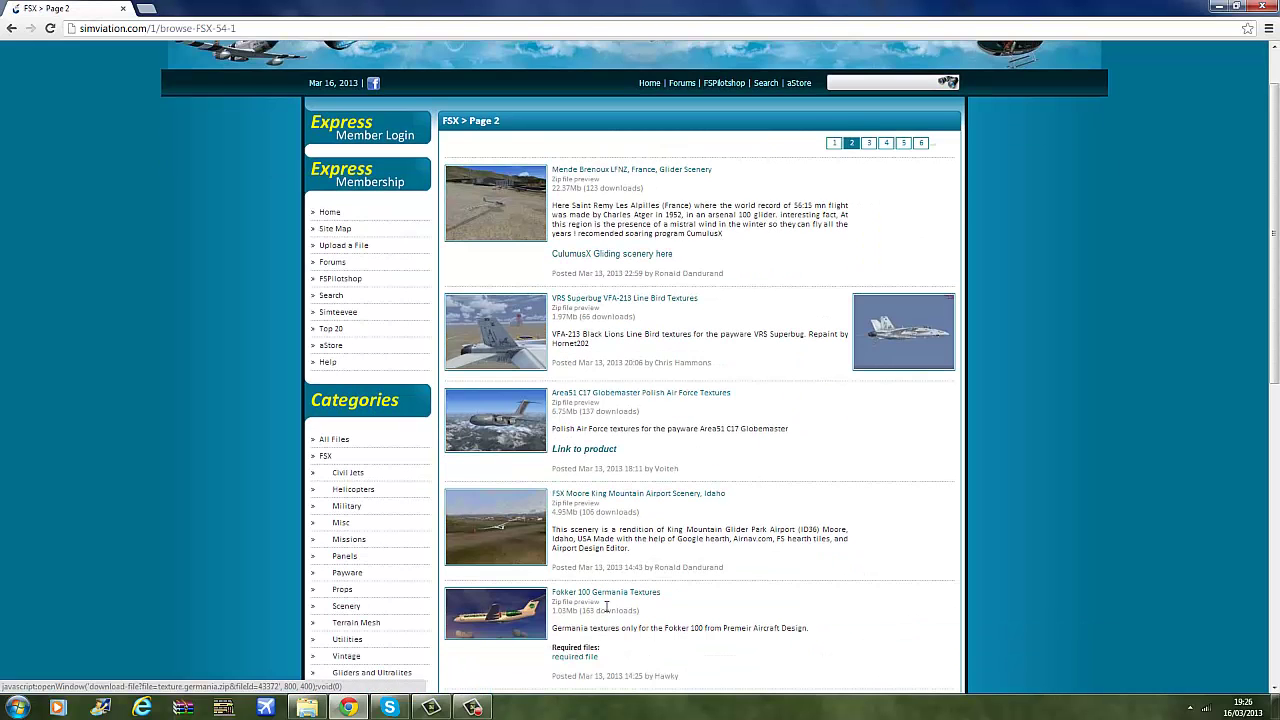
Step: Browse page 2 of the FSX listings and select the site's search box
scroll(614, 628, "down", 3)
scroll(620, 625, "down", 2)
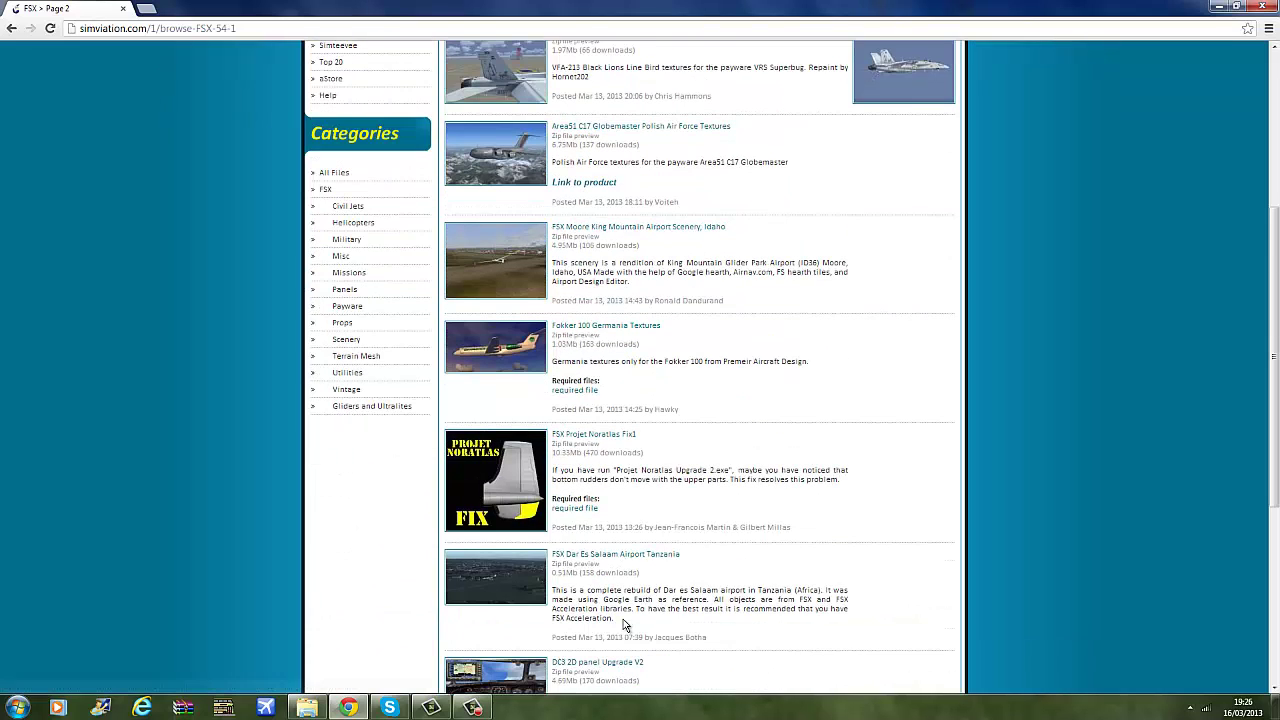
scroll(626, 618, "down", 1)
scroll(580, 620, "down", 1)
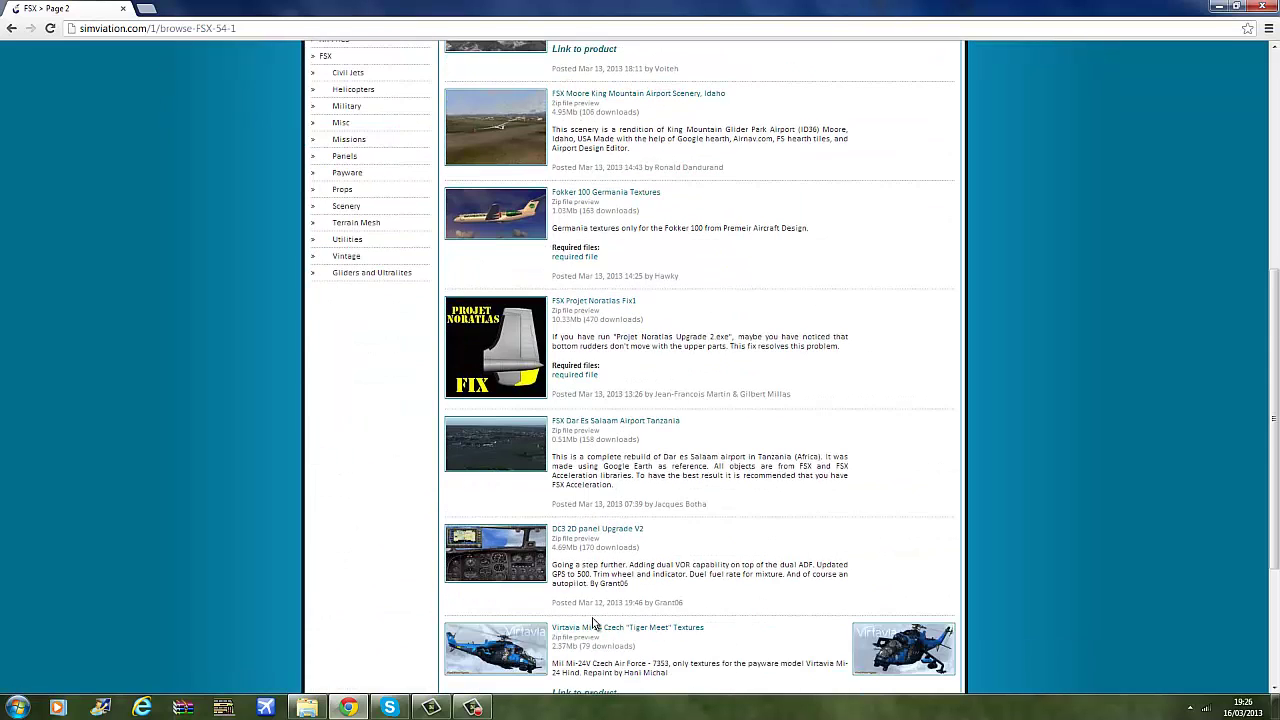
scroll(597, 626, "down", 1)
scroll(600, 630, "down", 1)
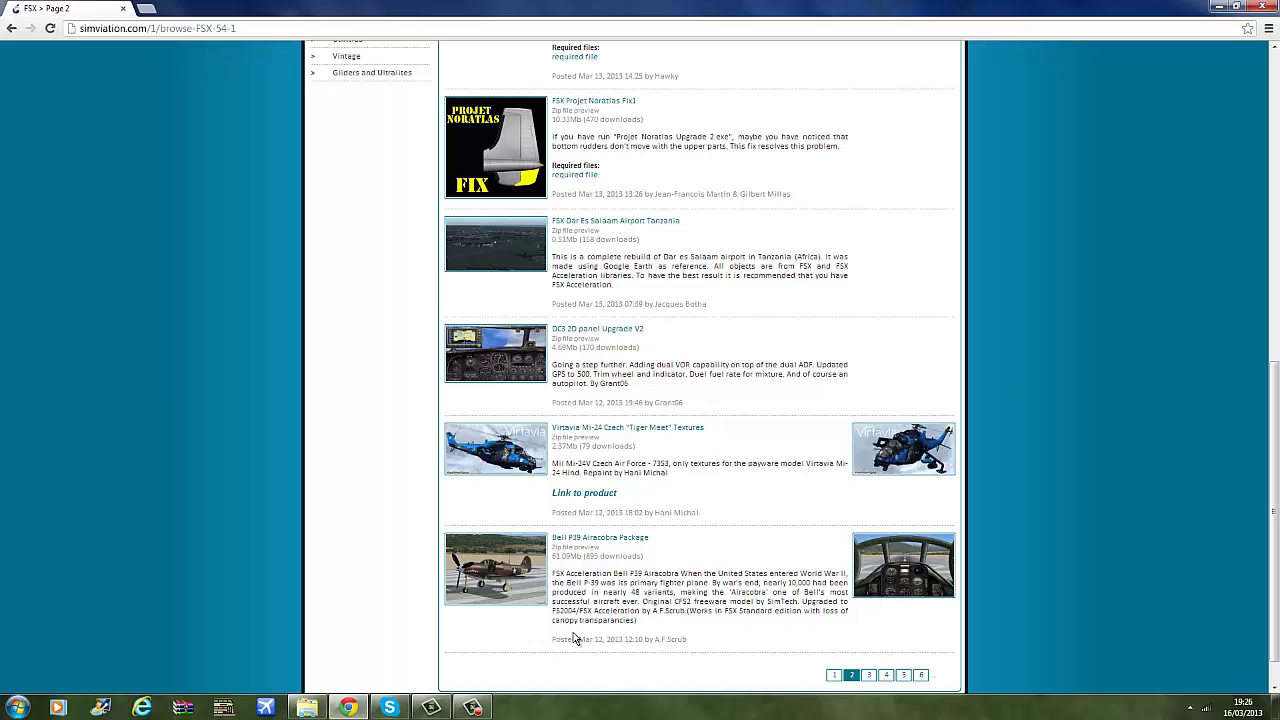
scroll(855, 662, "up", 8)
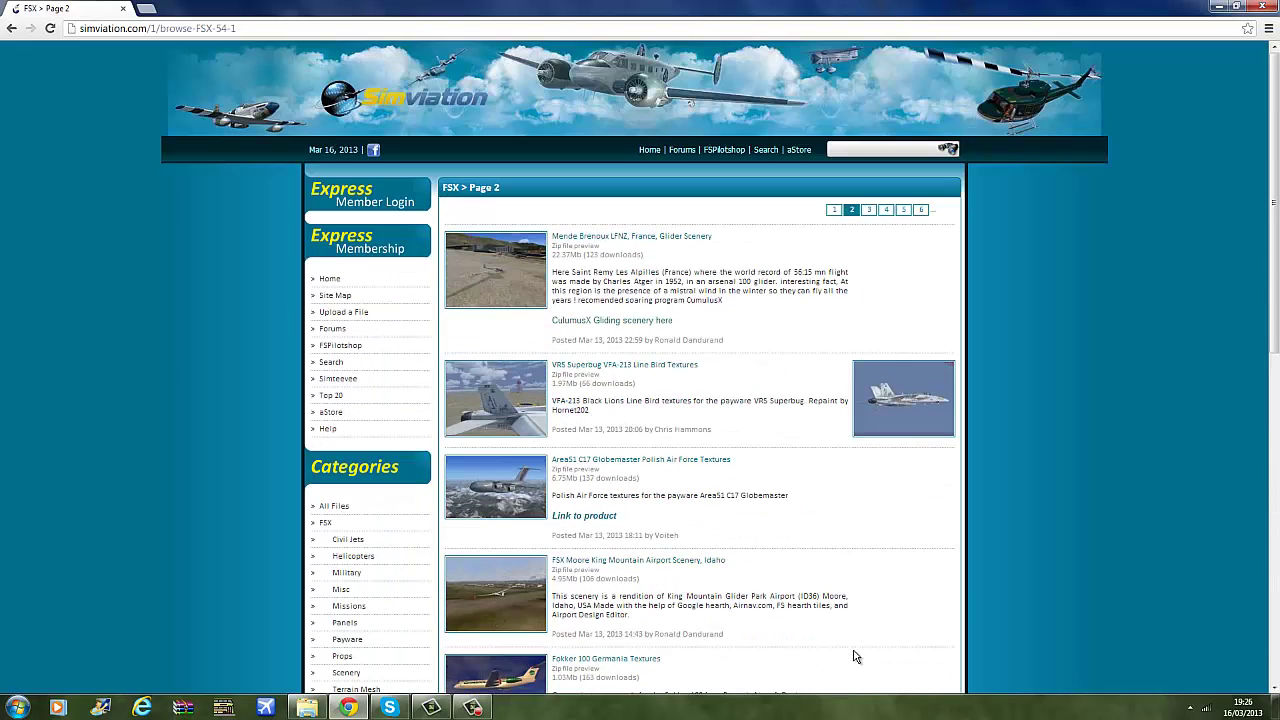
left_click(854, 157)
Step: Search Simviation's files for '737', then for '747'
type("737")
key("Return")
left_click_drag(851, 153, 801, 166)
type("747")
key("Return")
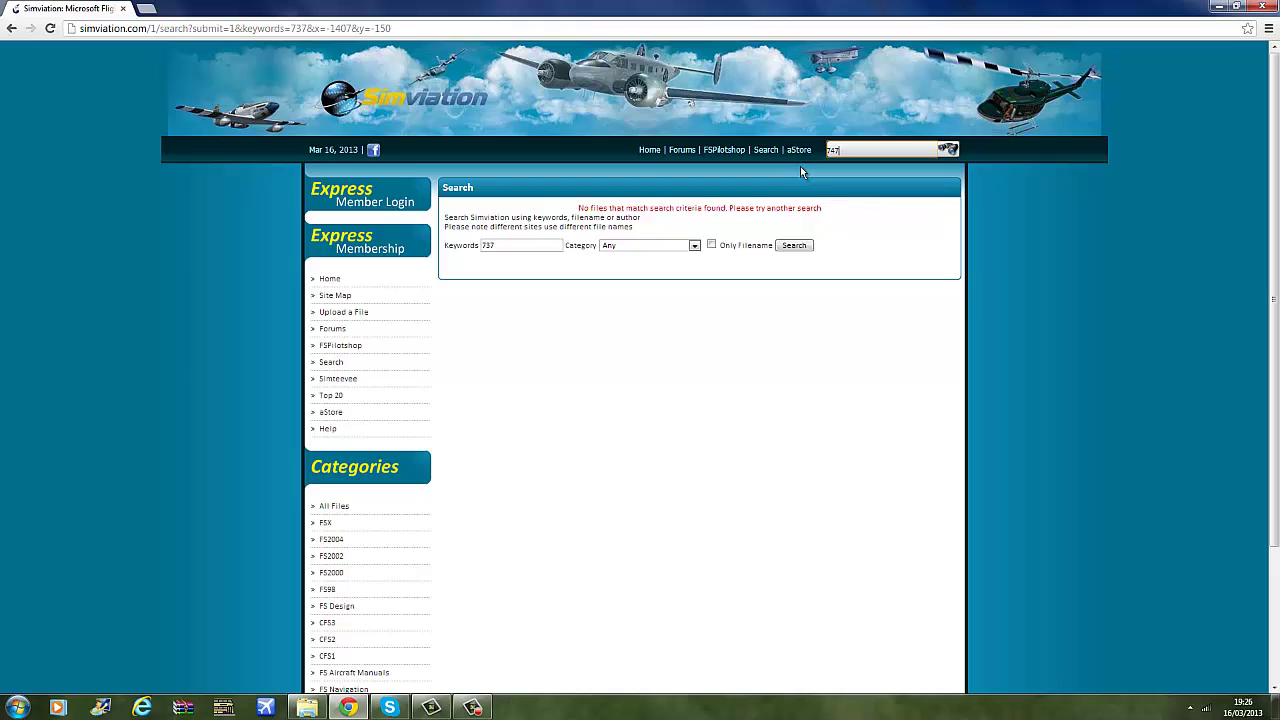
Step: Replace the search term with 'british airways' and run the search
left_click_drag(877, 150, 822, 156)
type("bri")
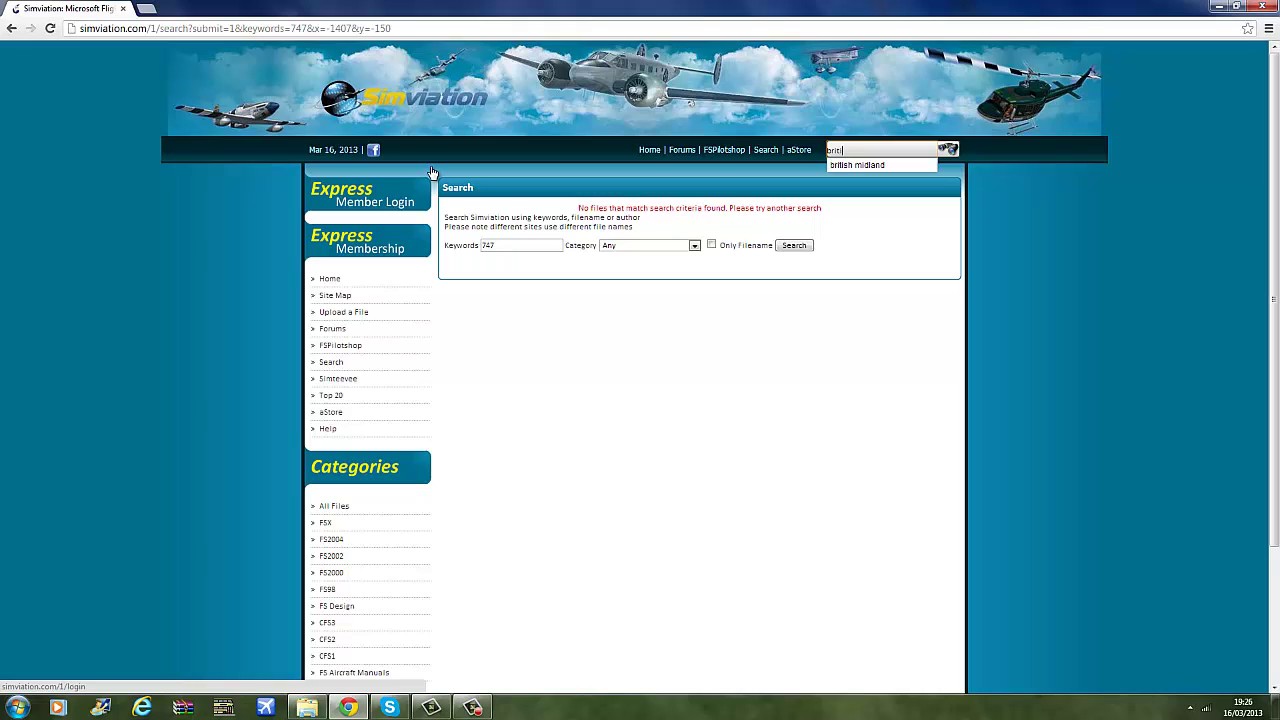
type("tish air")
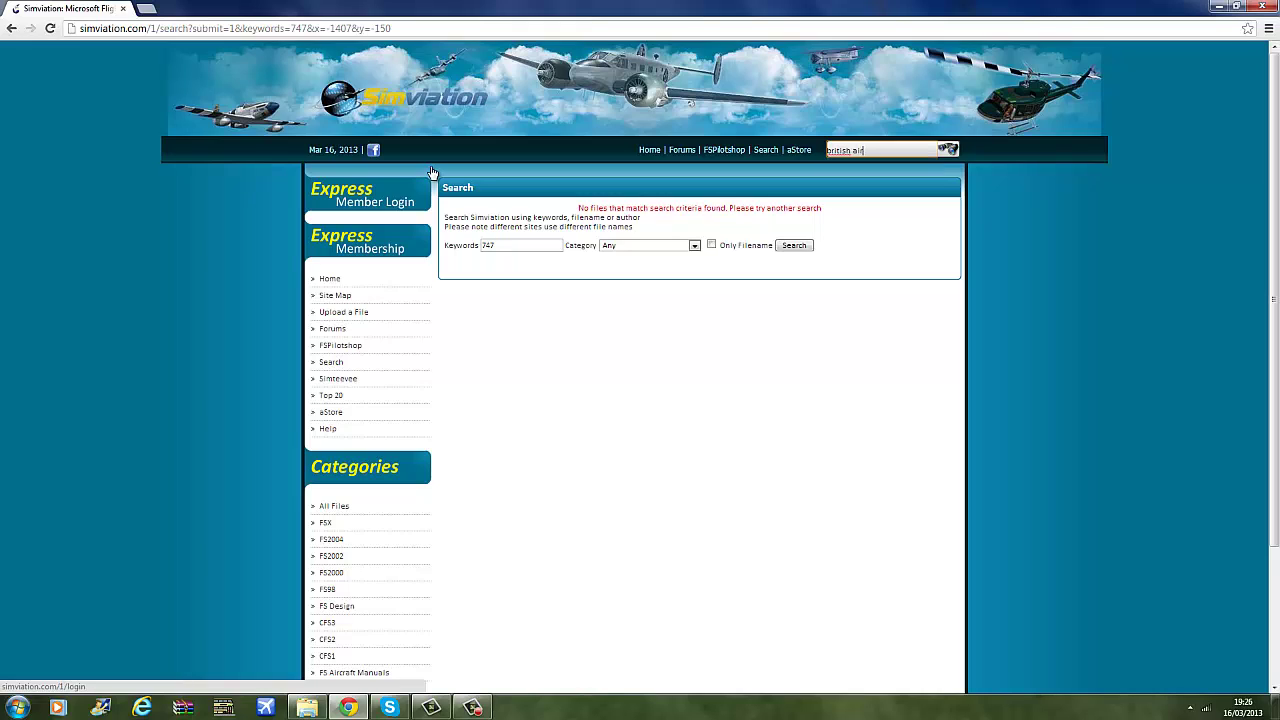
type("ways")
key("Return")
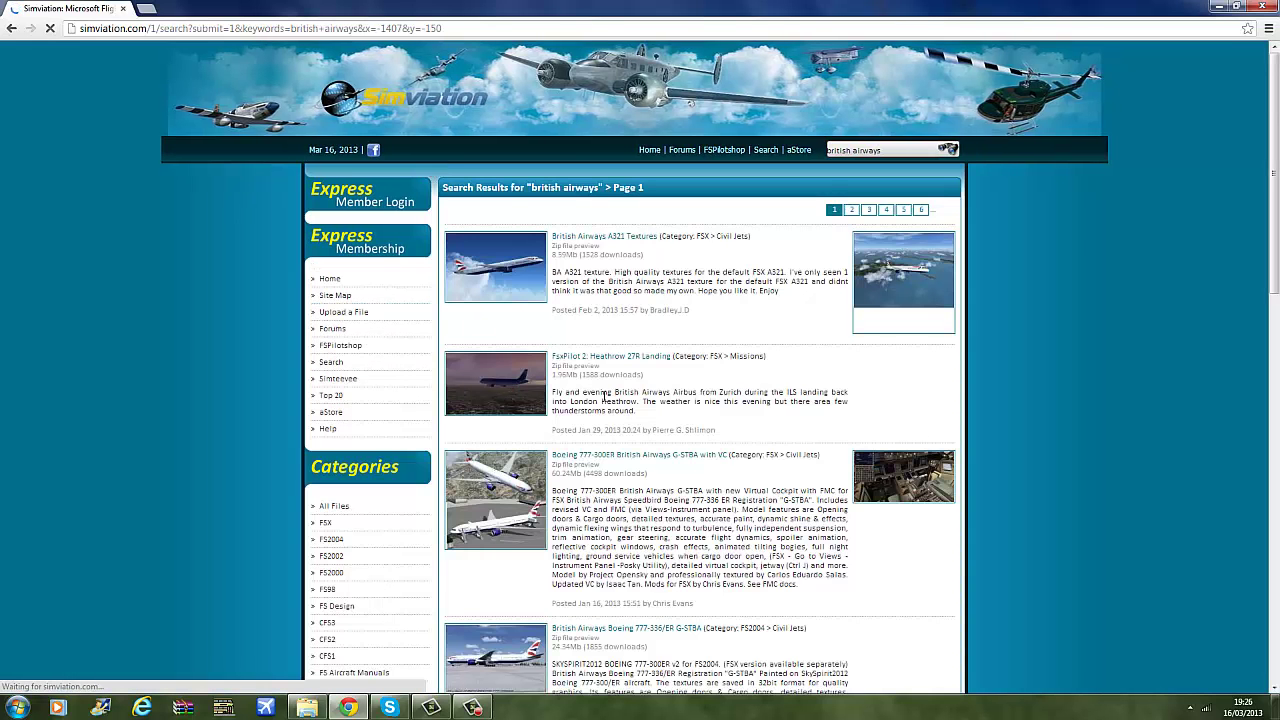
Step: Open the download for British Airways Boeing 777-336/ER G-STBA from the results list
scroll(636, 636, "down", 1)
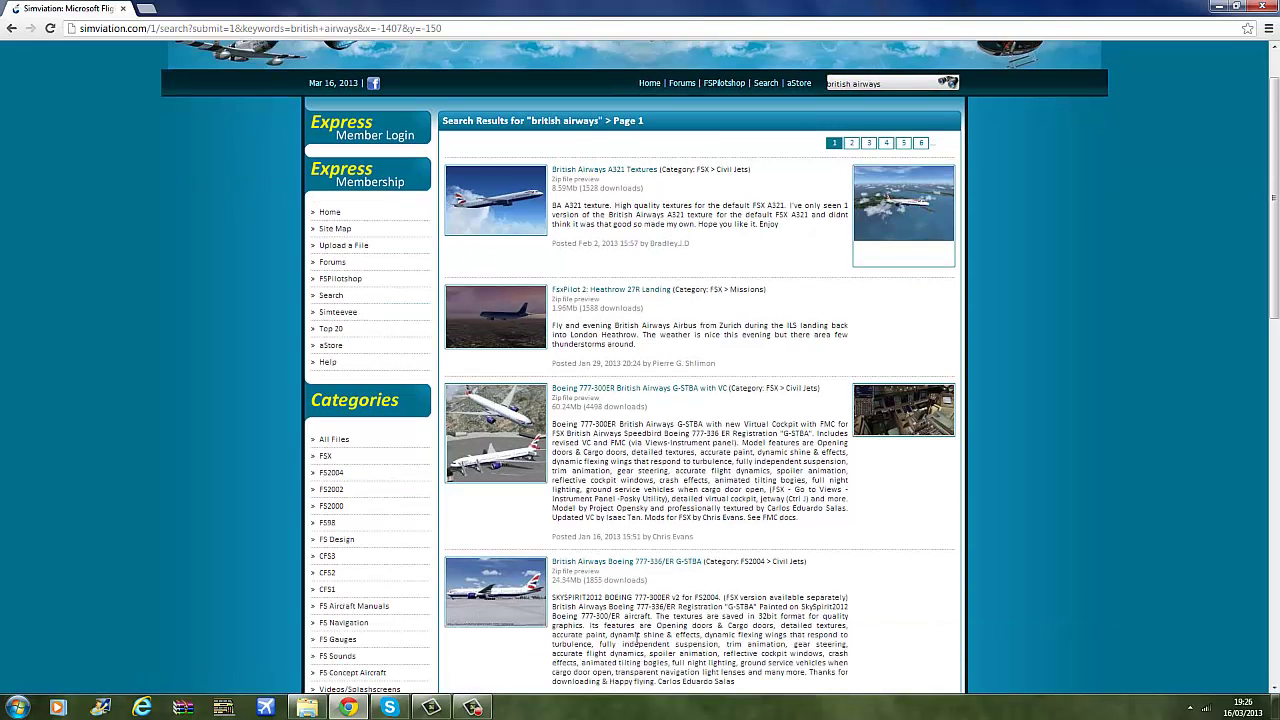
scroll(536, 629, "down", 1)
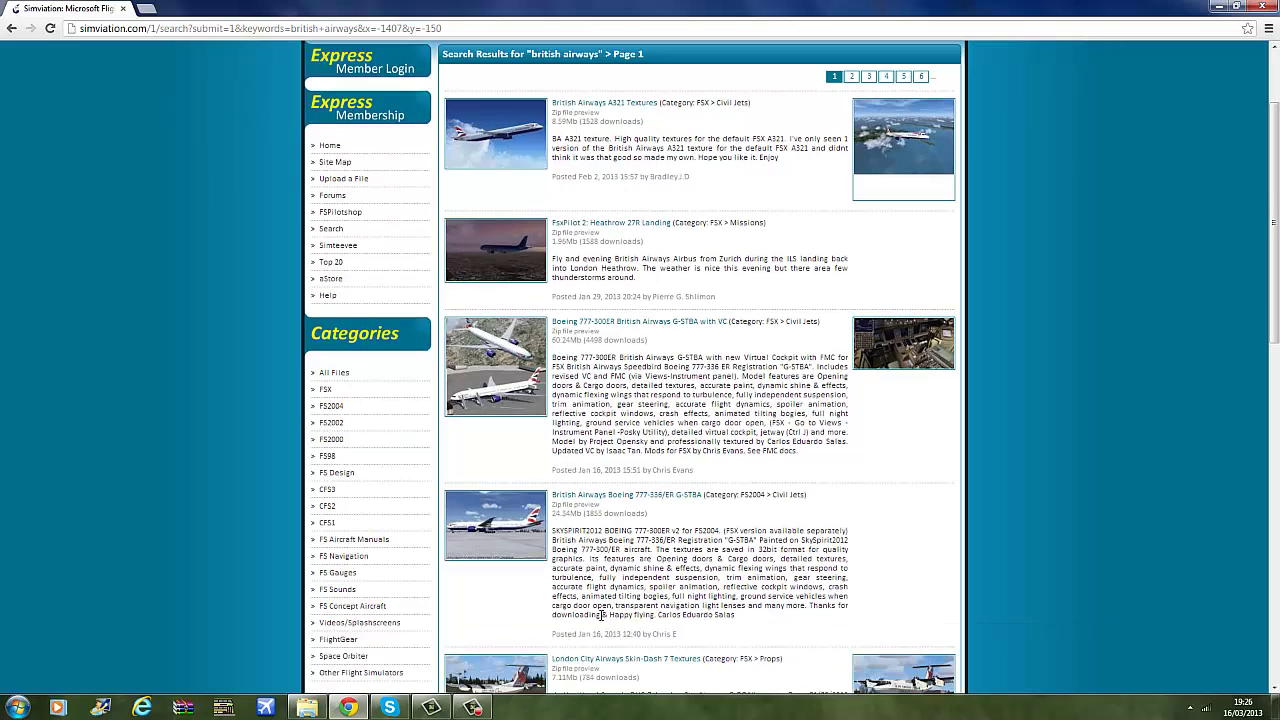
left_click(647, 546)
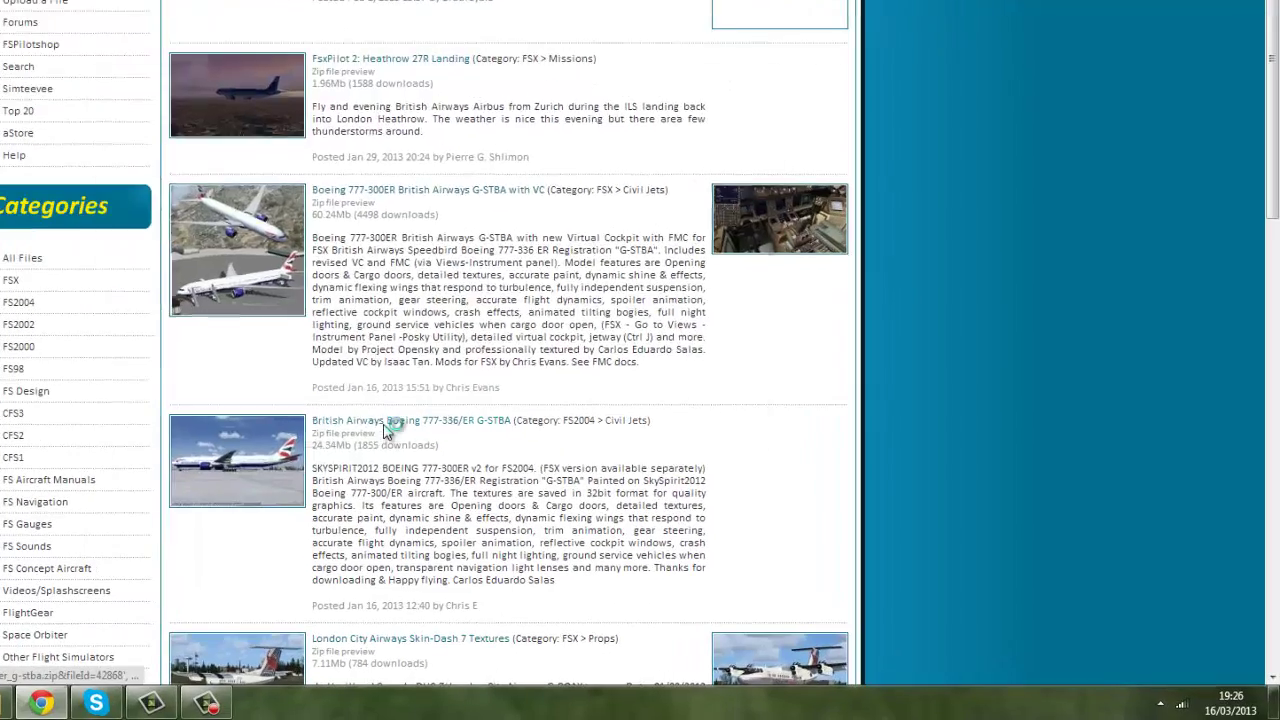
left_click(607, 498)
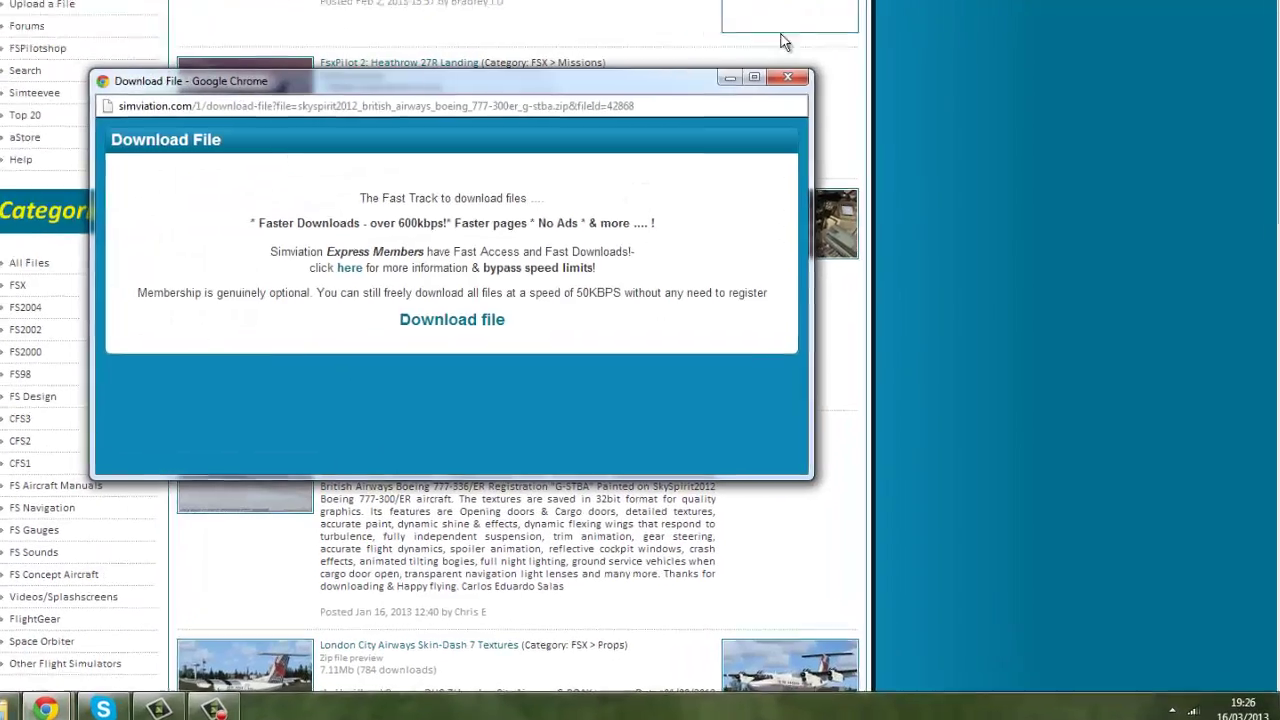
Step: Download skyspirit2012_british_airways_boeing_777-300er_g-stba.zip and view Chrome's Downloads page
left_click_drag(223, 82, 501, 386)
left_click_drag(634, 465, 287, 88)
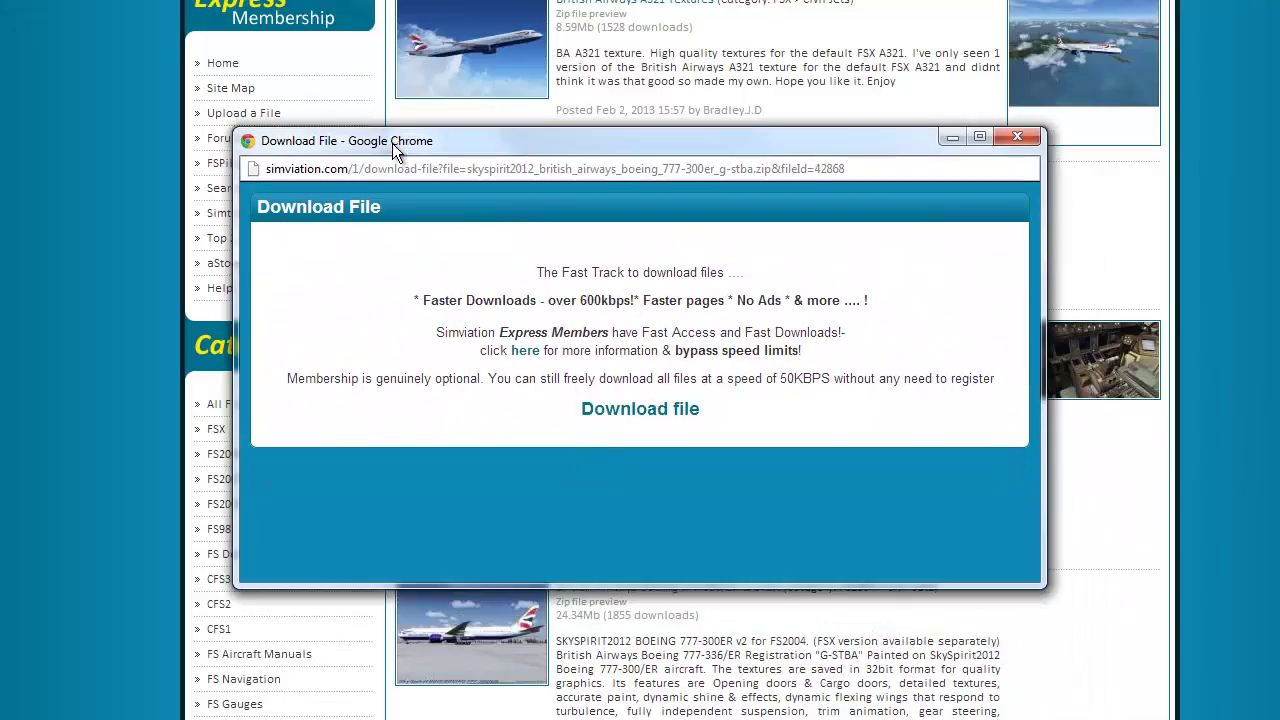
left_click(614, 426)
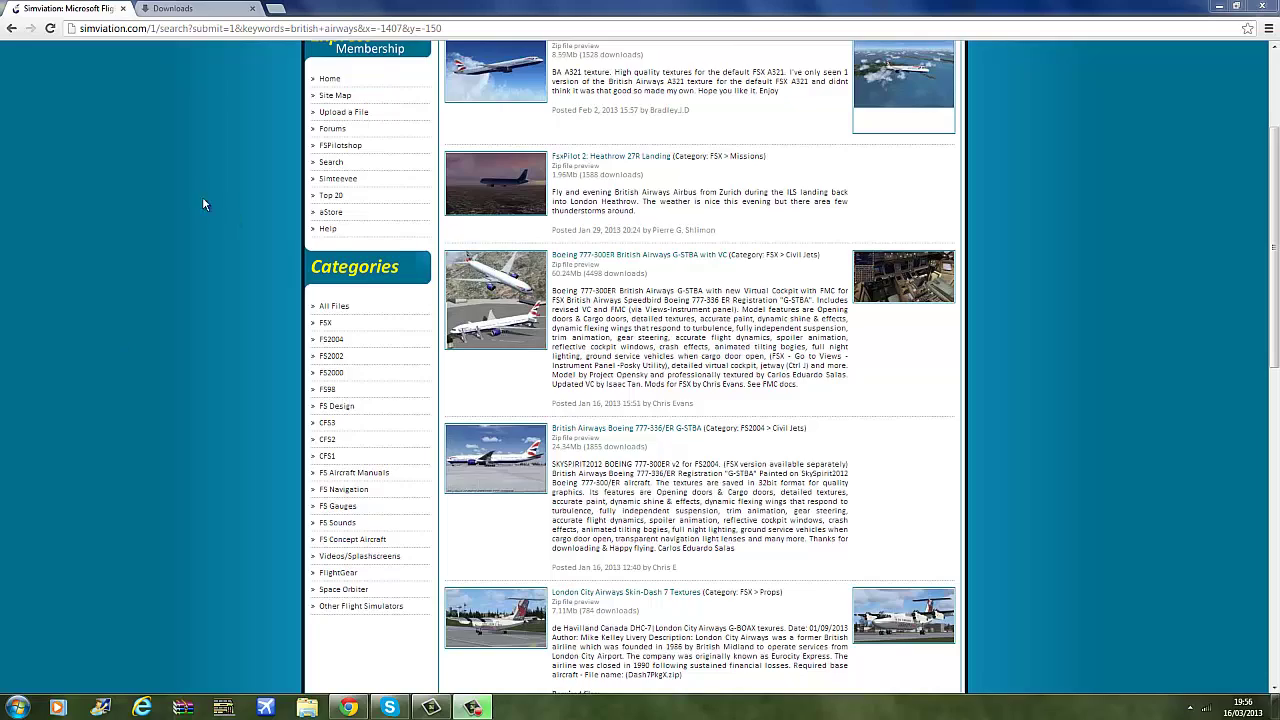
left_click(192, 9)
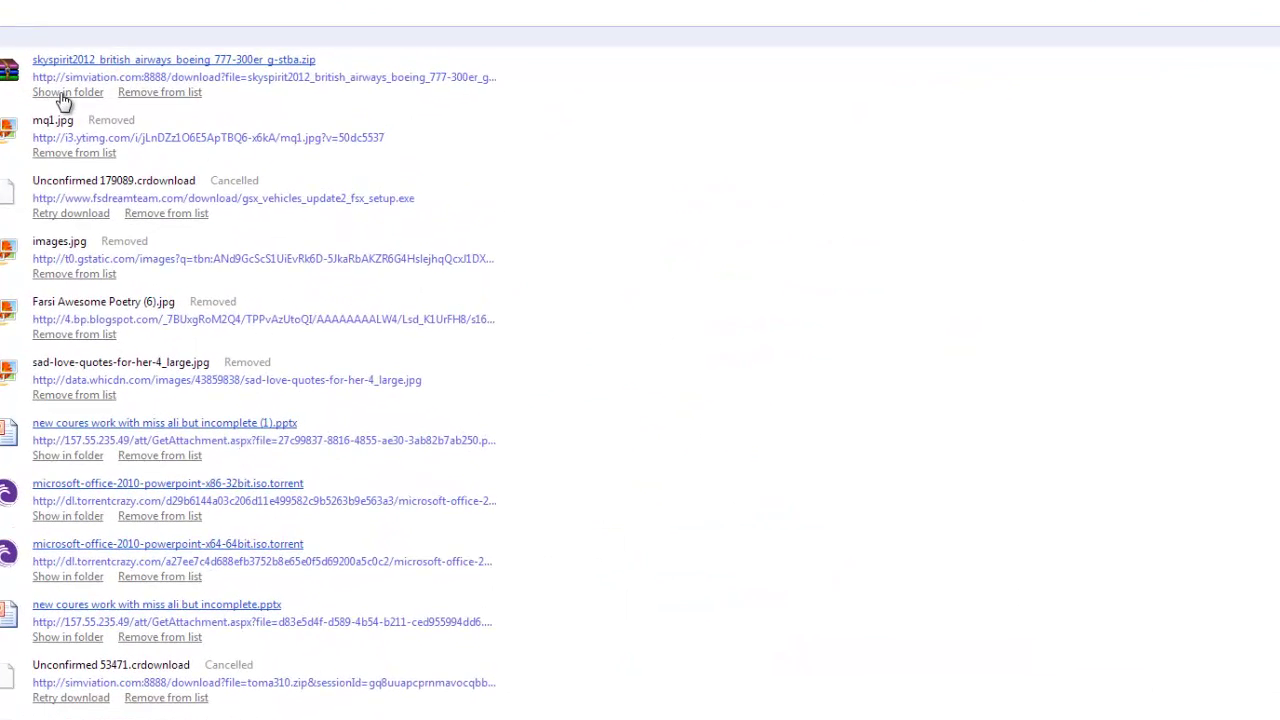
Step: Open the downloaded 777-300ER zip in WinRAR from its Downloads folder
left_click(63, 93)
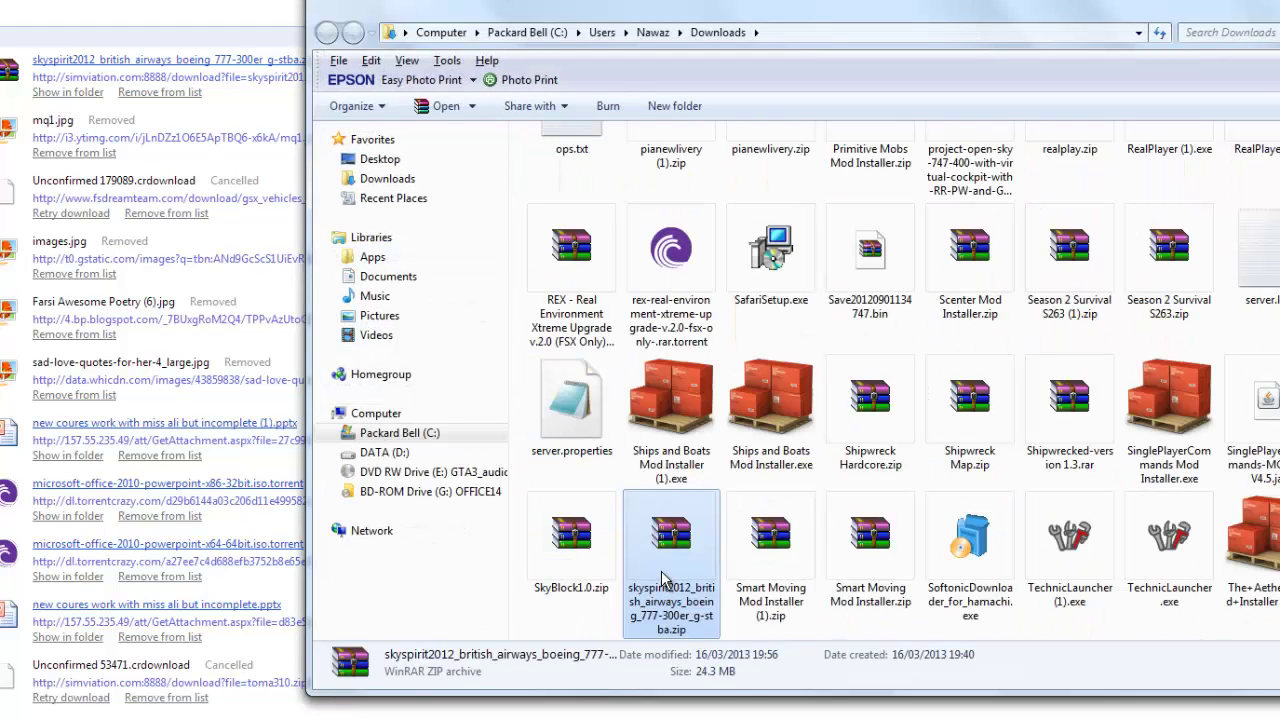
double_click(660, 578)
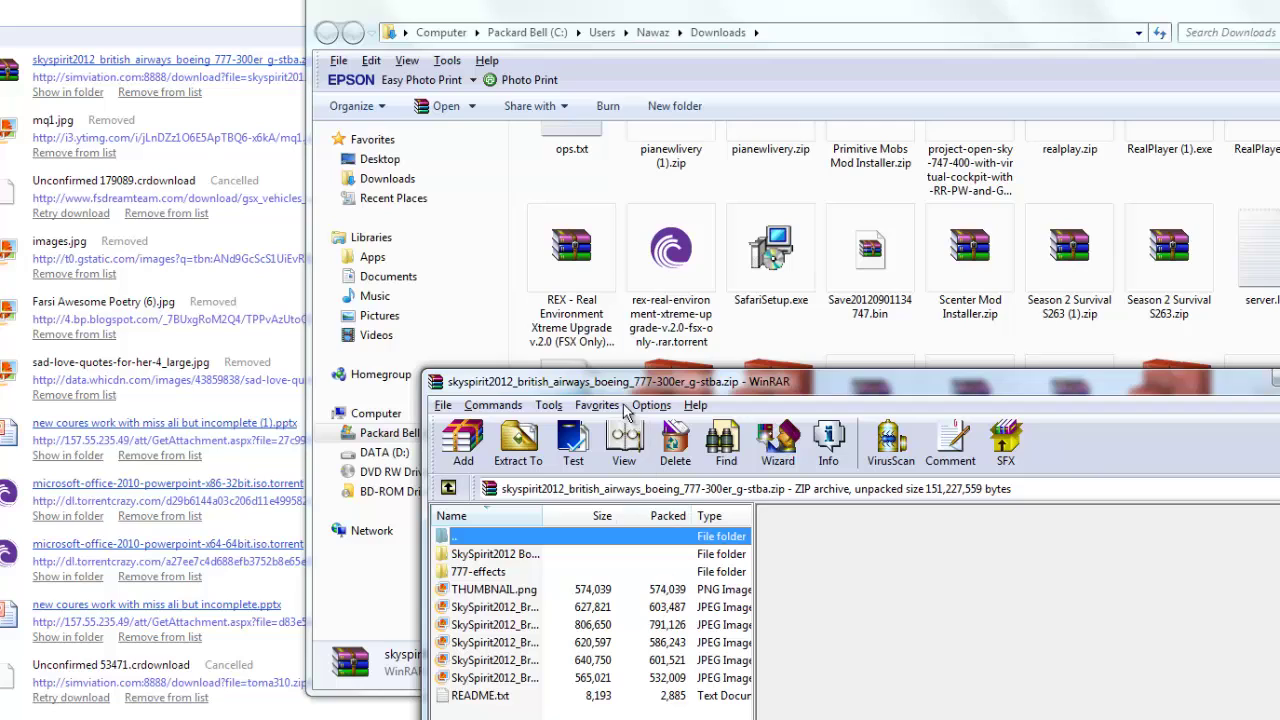
left_click_drag(590, 385, 486, 166)
Step: Extract the SkySpirit2012 folder to the Desktop, then close WinRAR and the Downloads folder
left_click(412, 378)
left_click(410, 396)
left_click(407, 431)
left_click(389, 380)
left_click(387, 343)
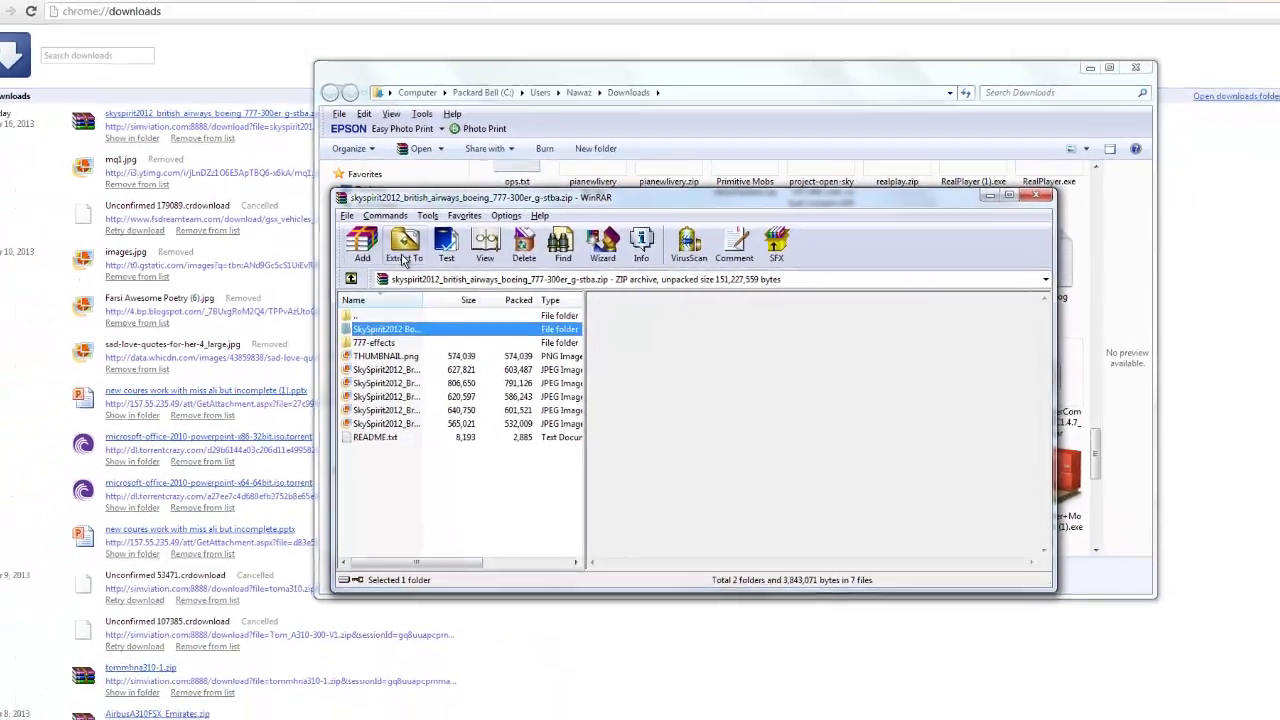
left_click(424, 230)
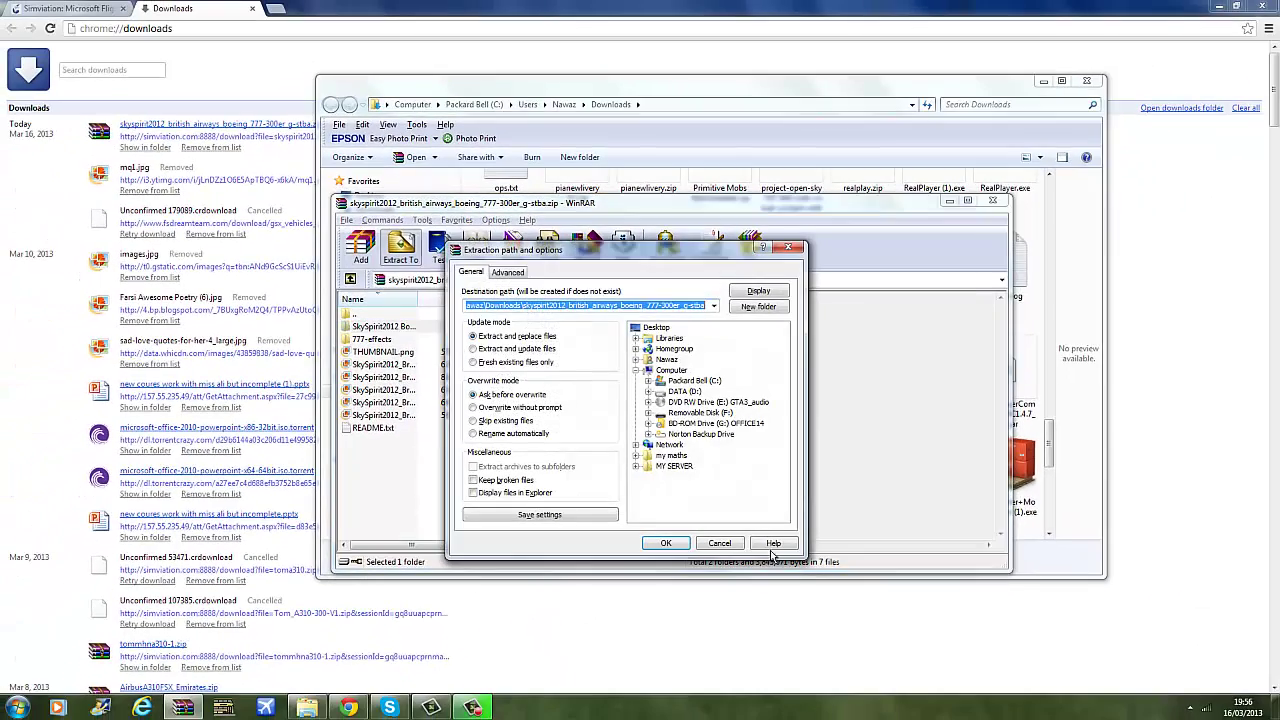
left_click(665, 543)
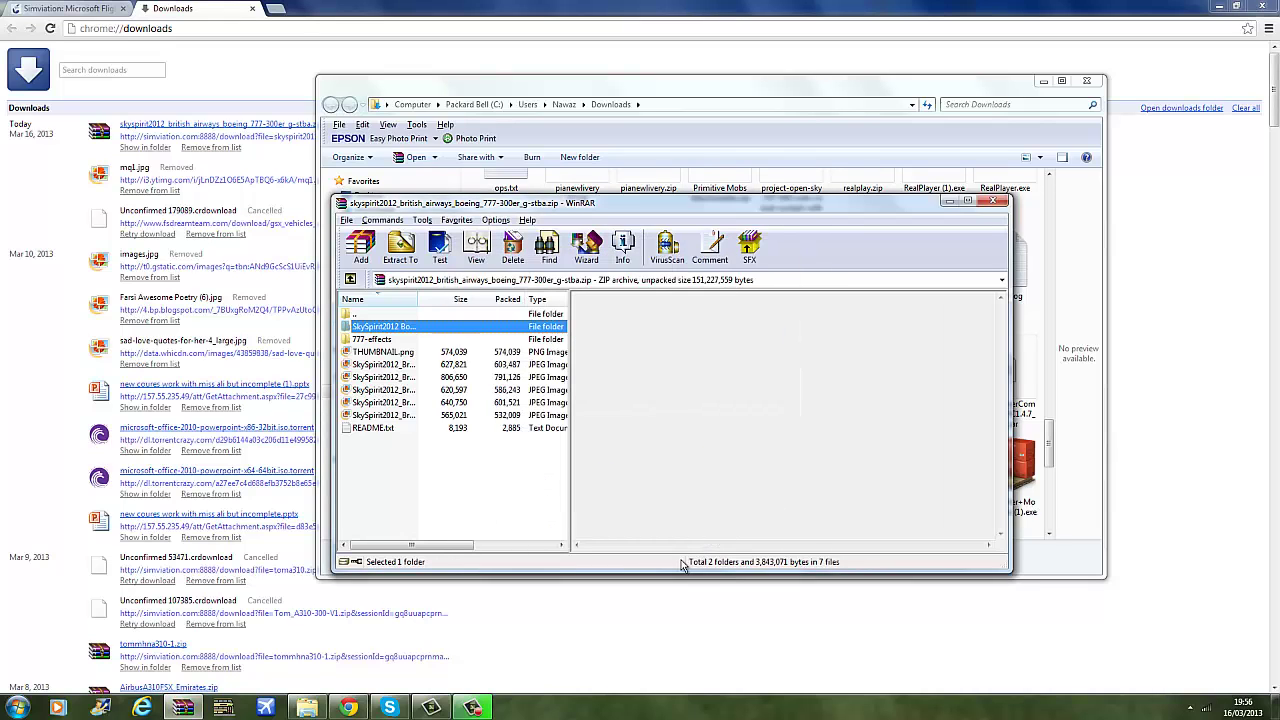
left_click(997, 203)
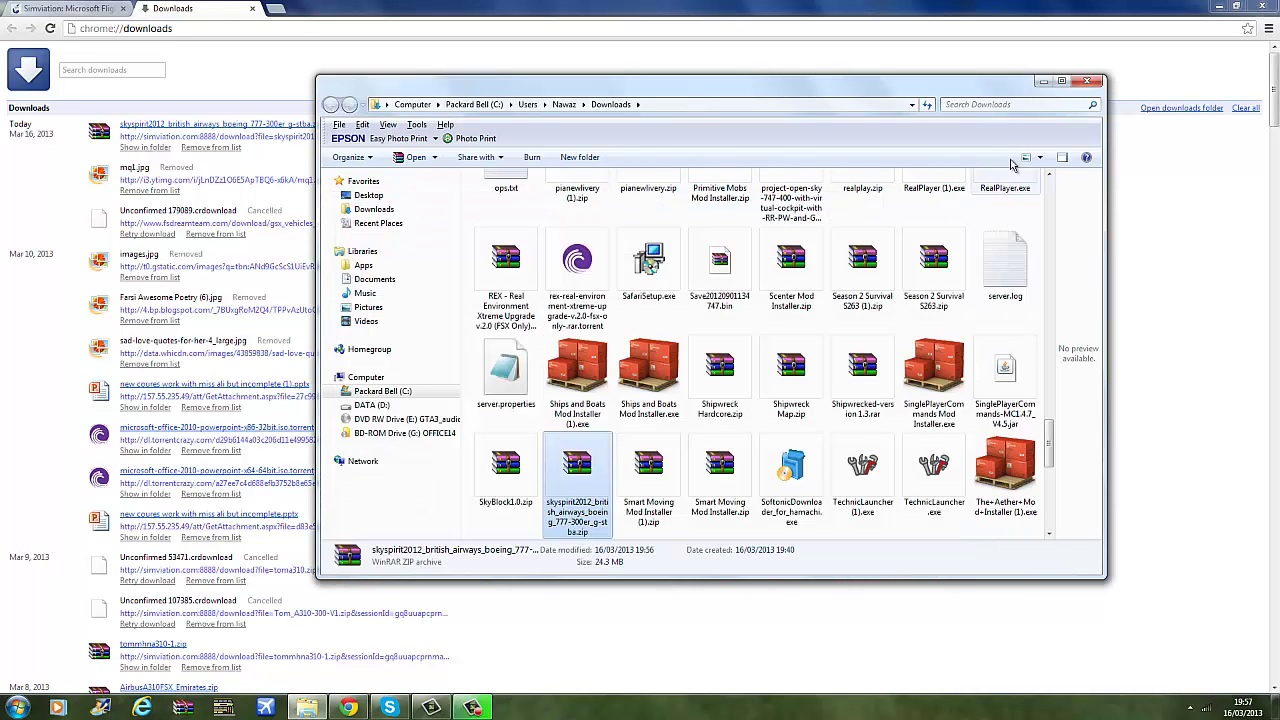
left_click(1045, 80)
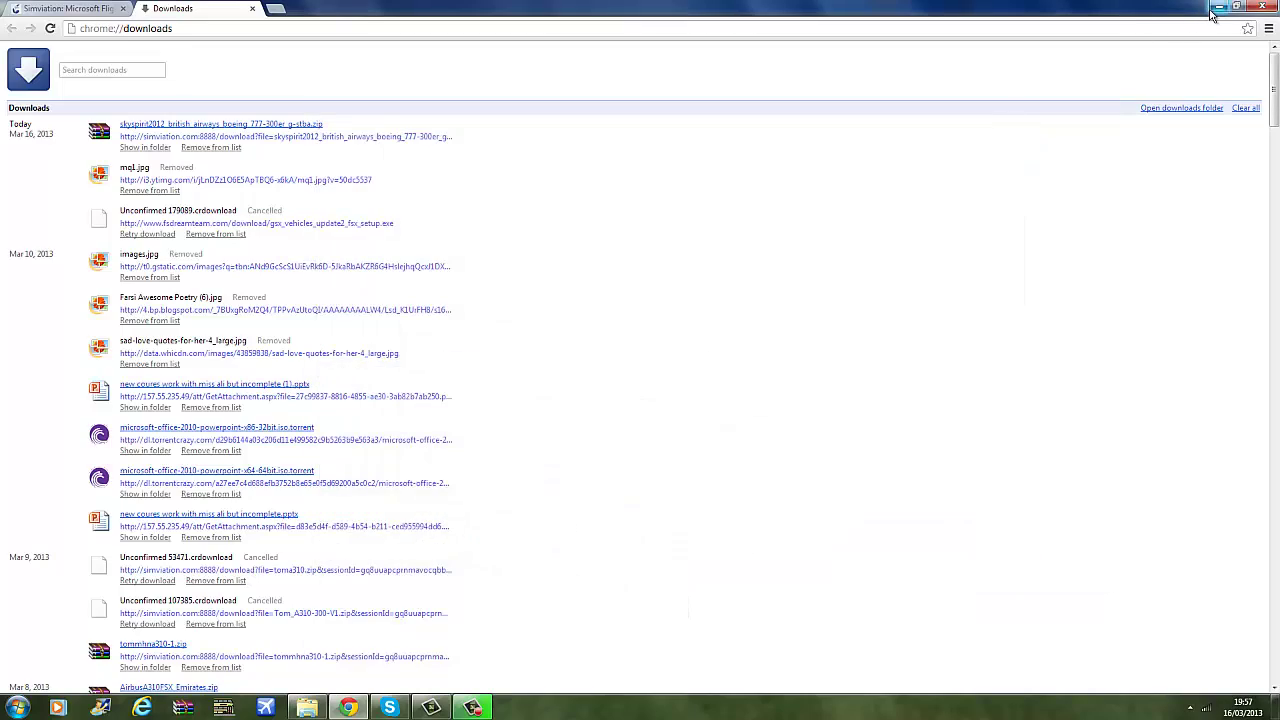
Step: Inspect the extracted SkySpirit2012 folder's contents on the desktop, then close it
left_click(1212, 12)
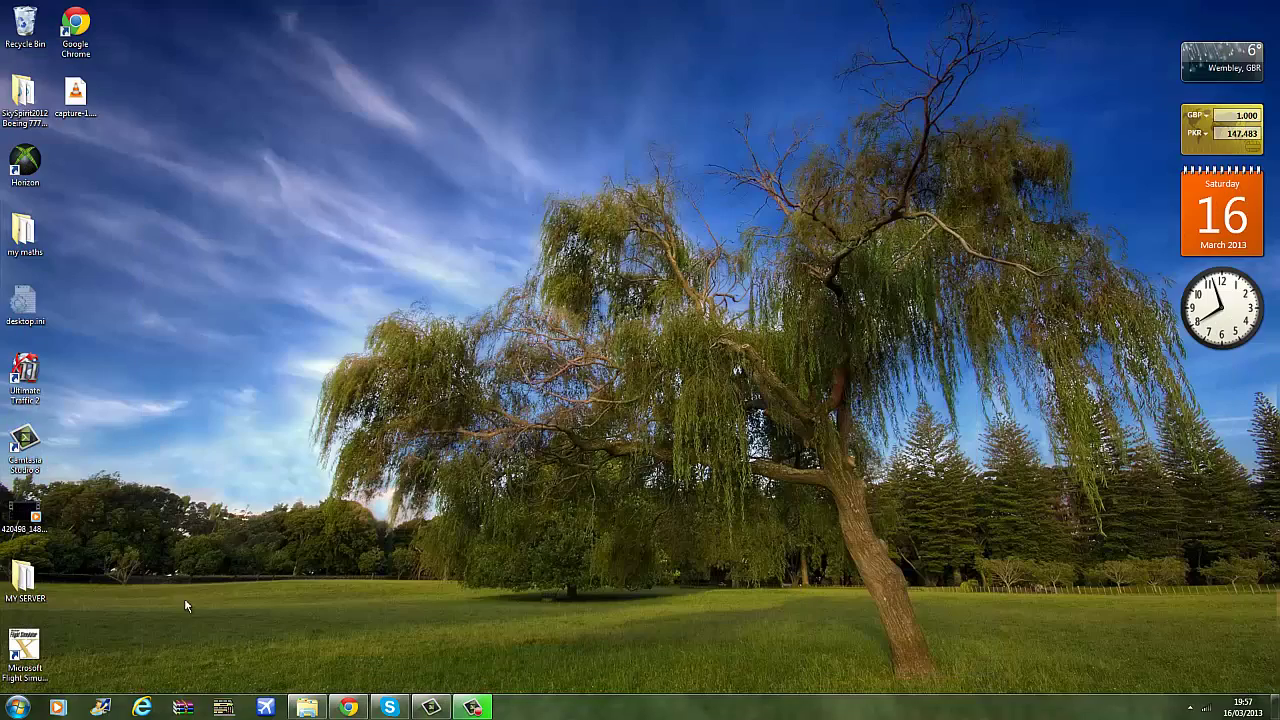
left_click_drag(204, 588, 703, 292)
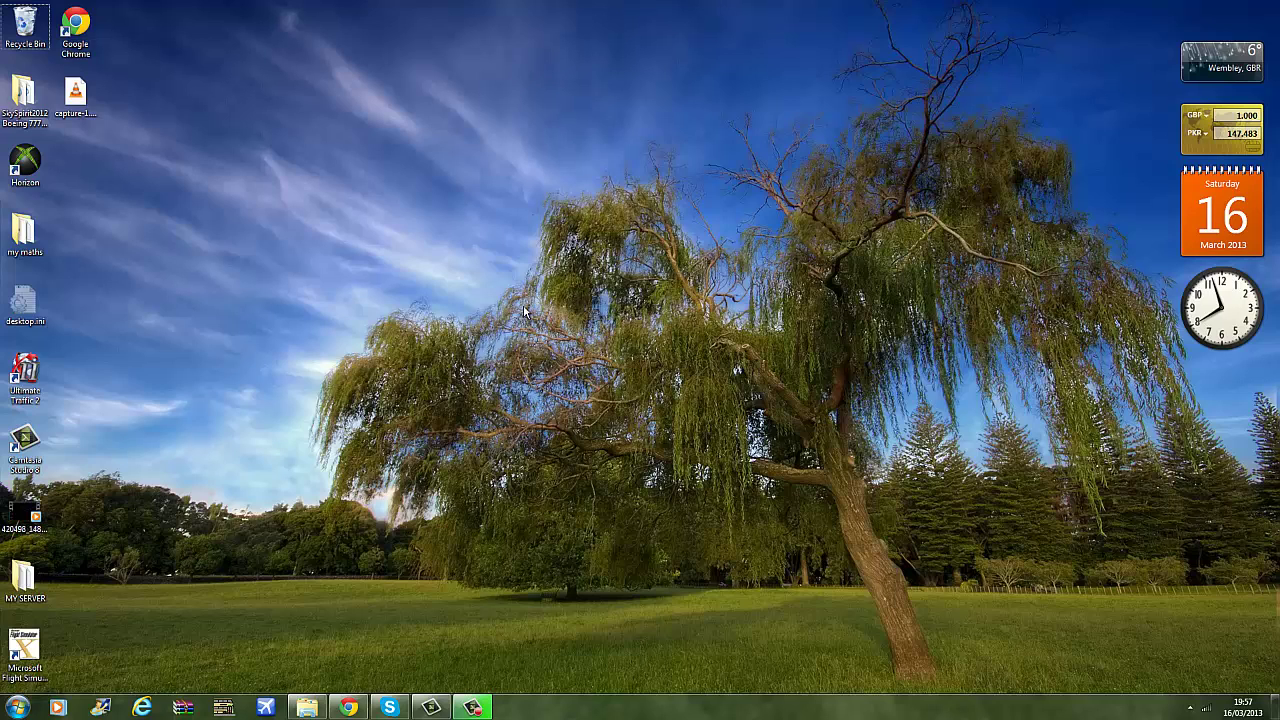
double_click(40, 122)
left_click_drag(575, 370, 760, 440)
left_click(575, 246)
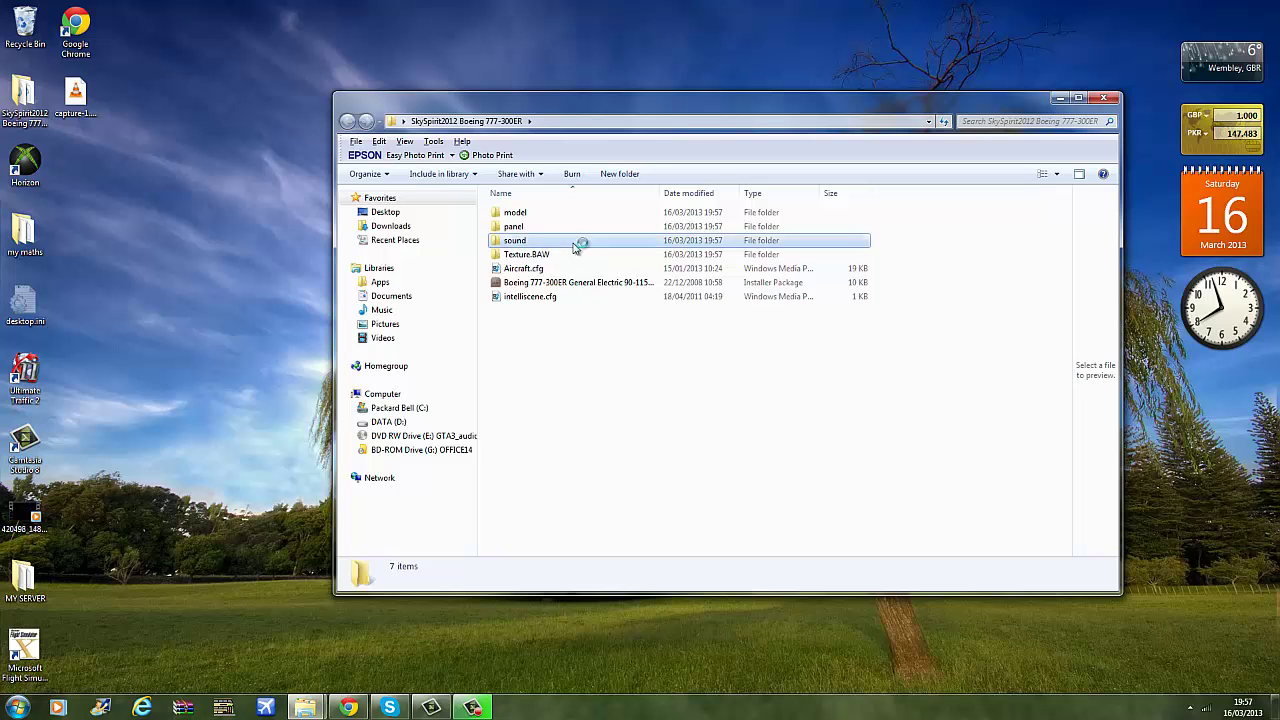
left_click(348, 121)
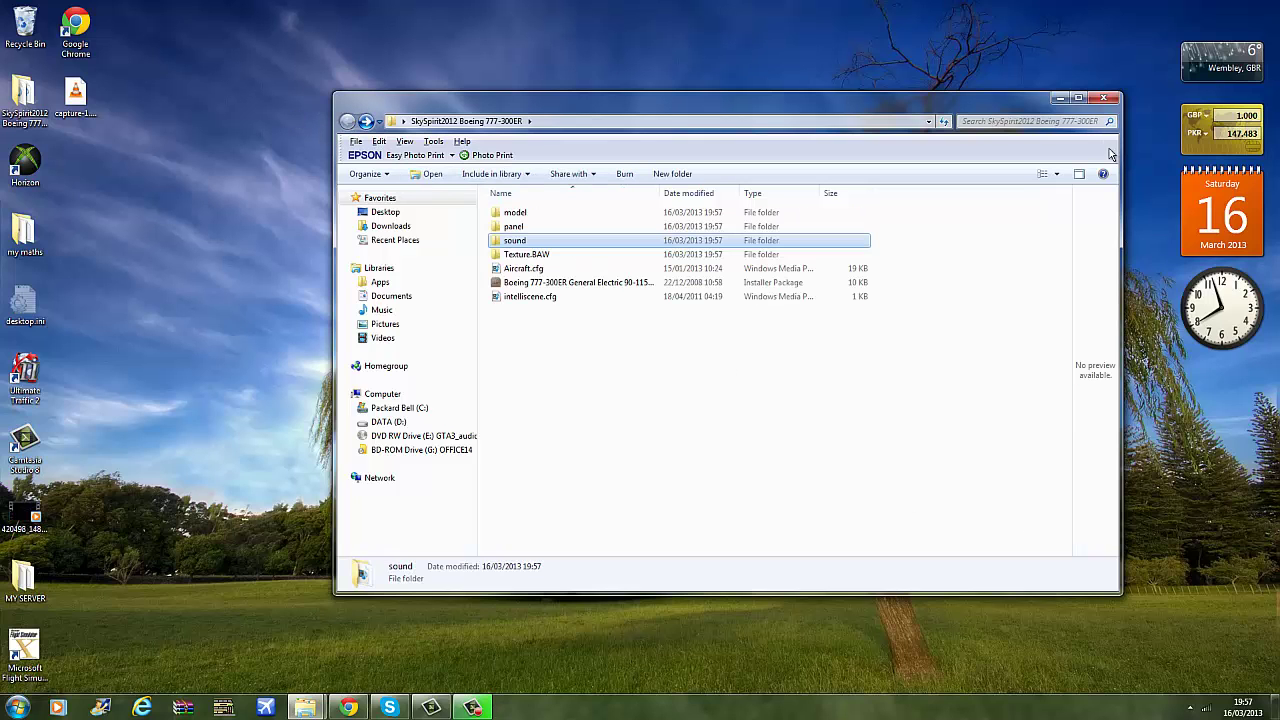
left_click(1105, 98)
Step: Cut the SkySpirit2012 folder from the desktop and open Computer from the Start menu
left_click_drag(689, 48, 510, 290)
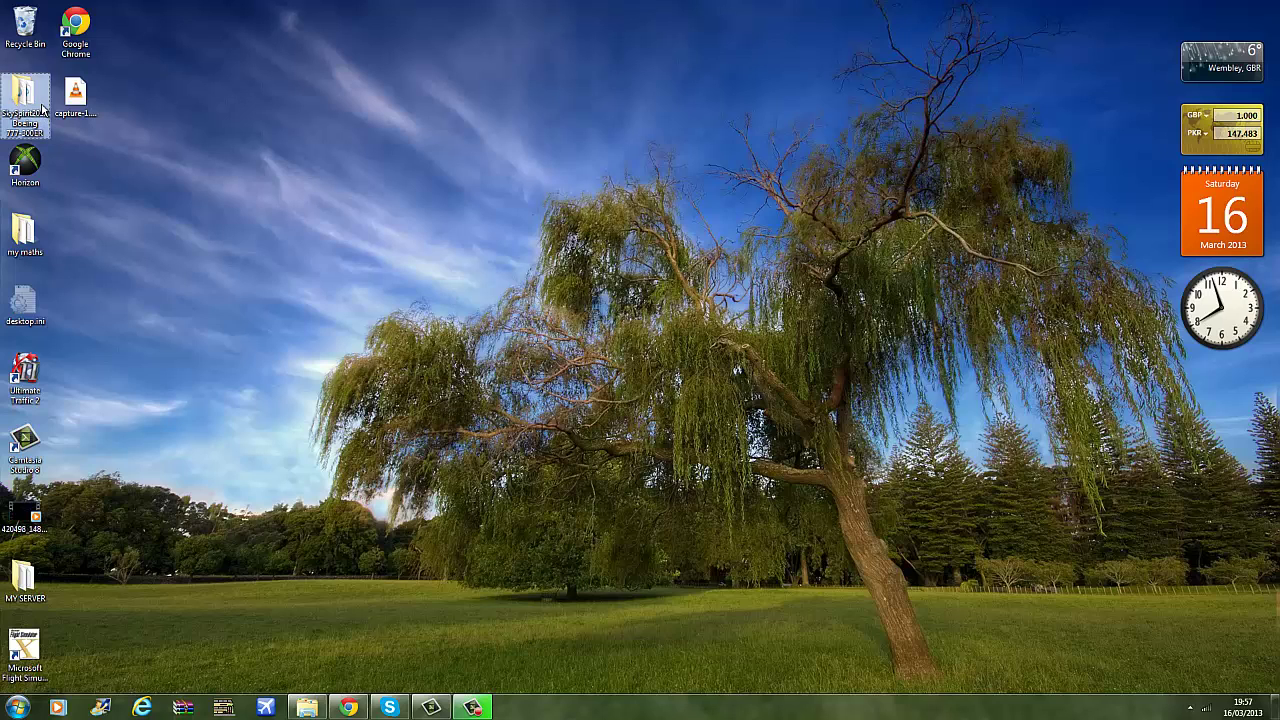
right_click(12, 76)
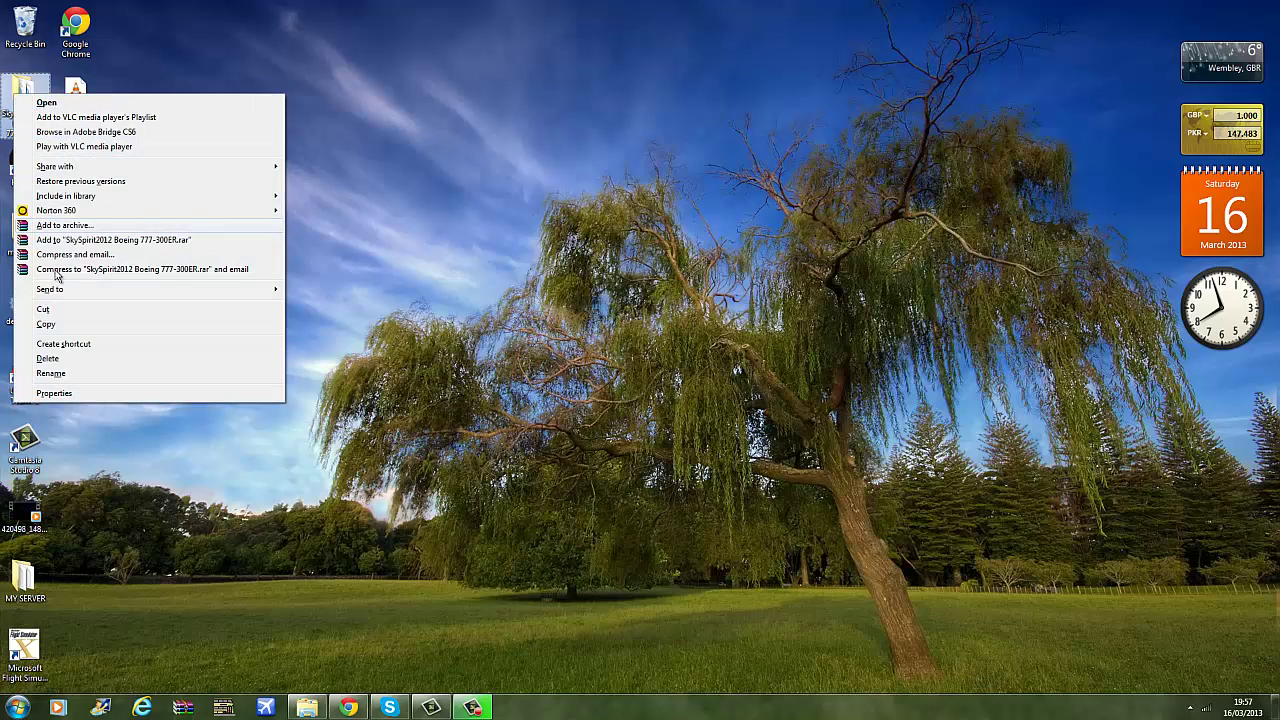
left_click(55, 310)
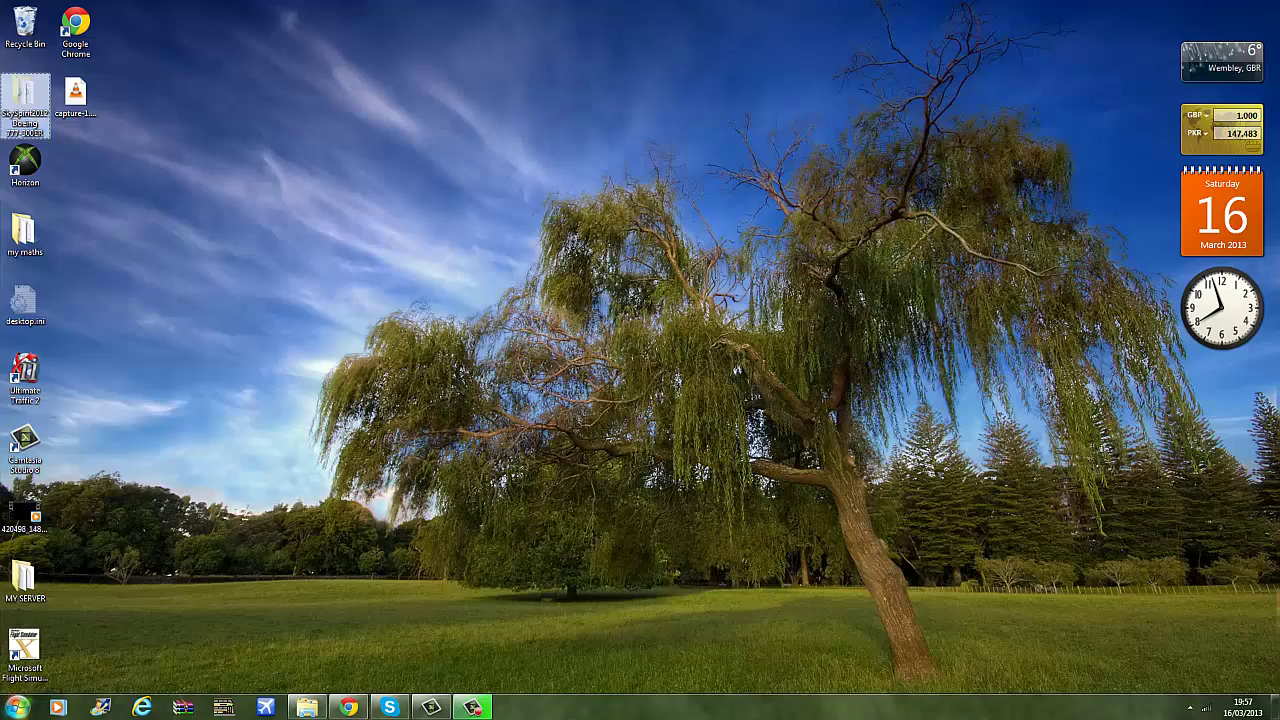
left_click(16, 707)
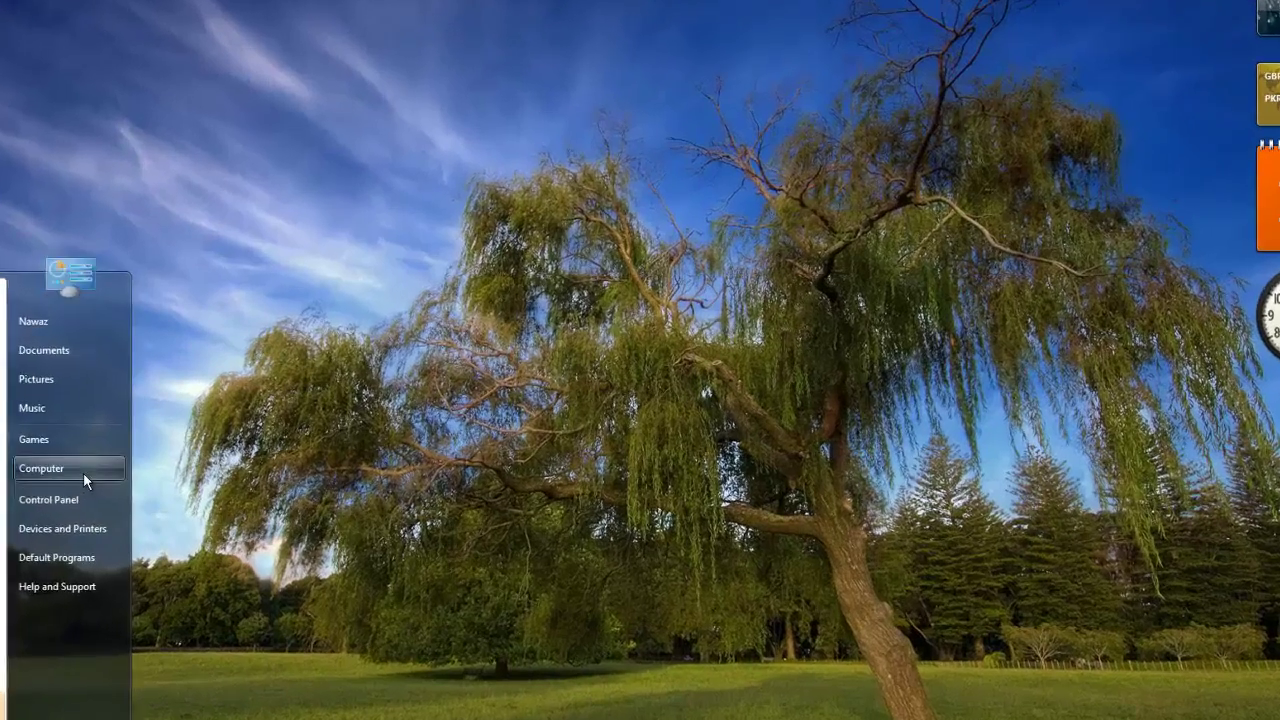
left_click(218, 438)
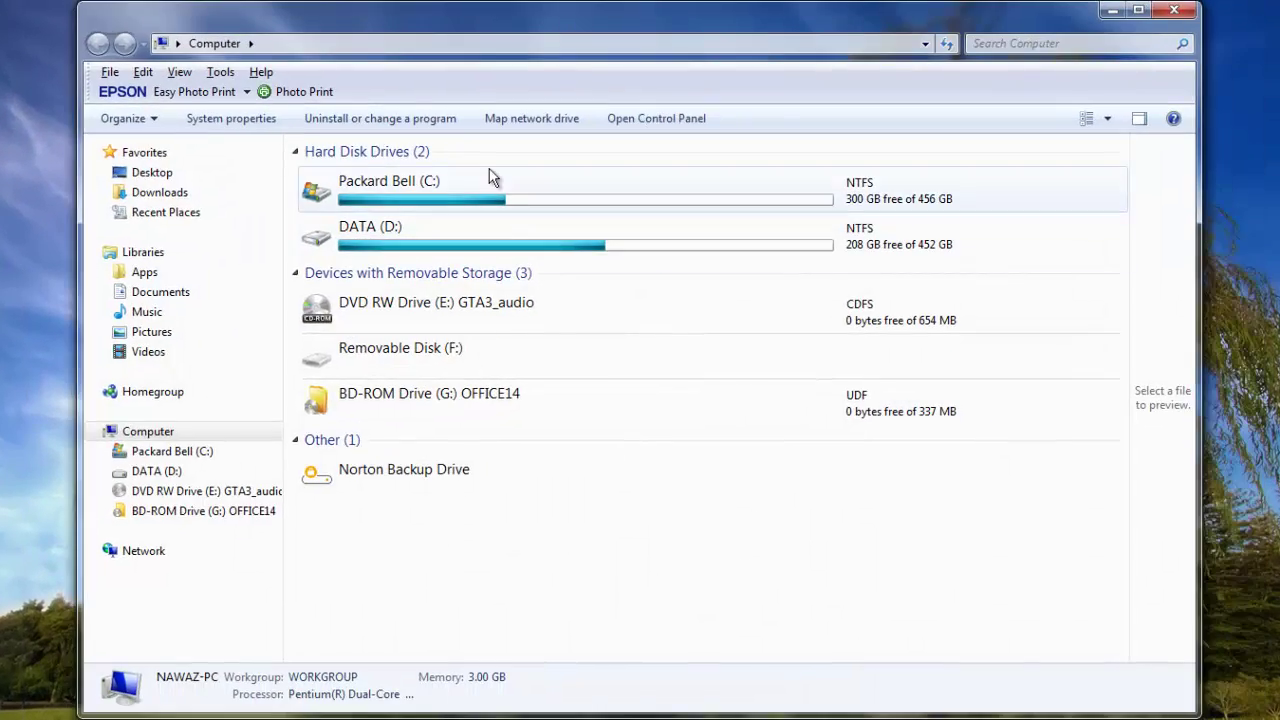
Step: Navigate to C:\Program Files (x86)\Microsoft Games\Microsoft Flight Simulator X\SimObjects
left_click(525, 184)
double_click(522, 180)
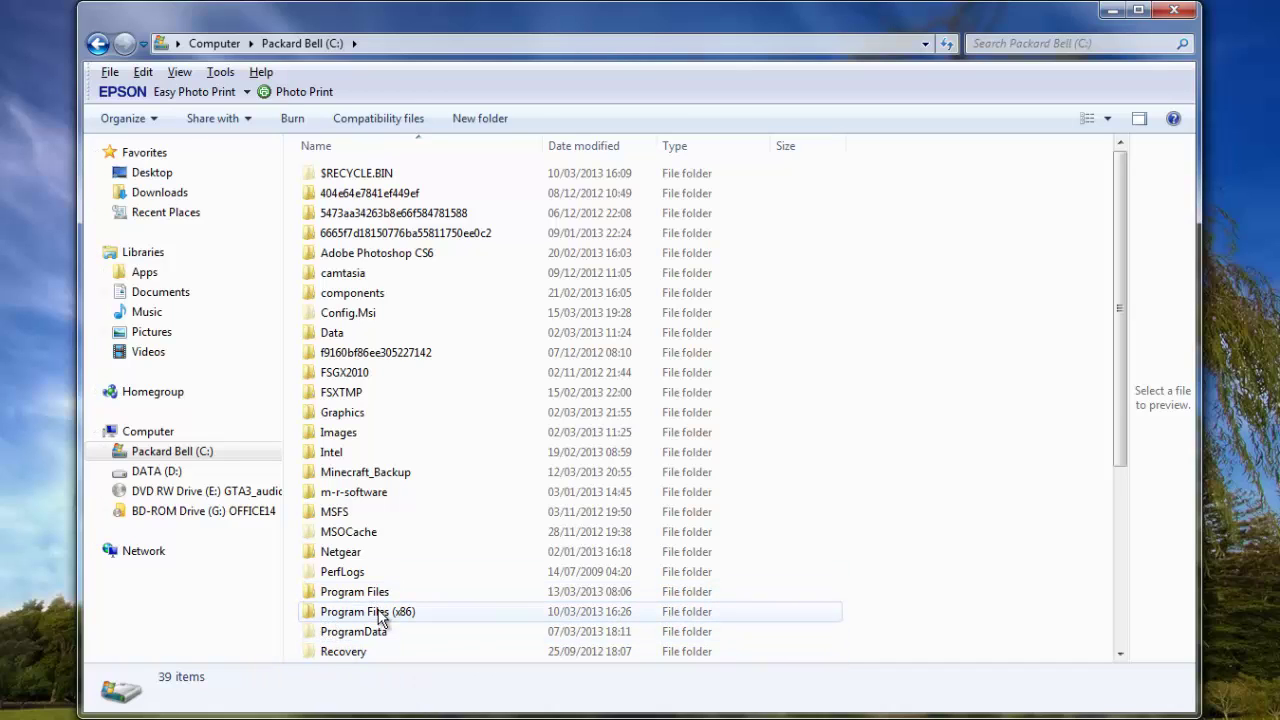
mouse_move(381, 620)
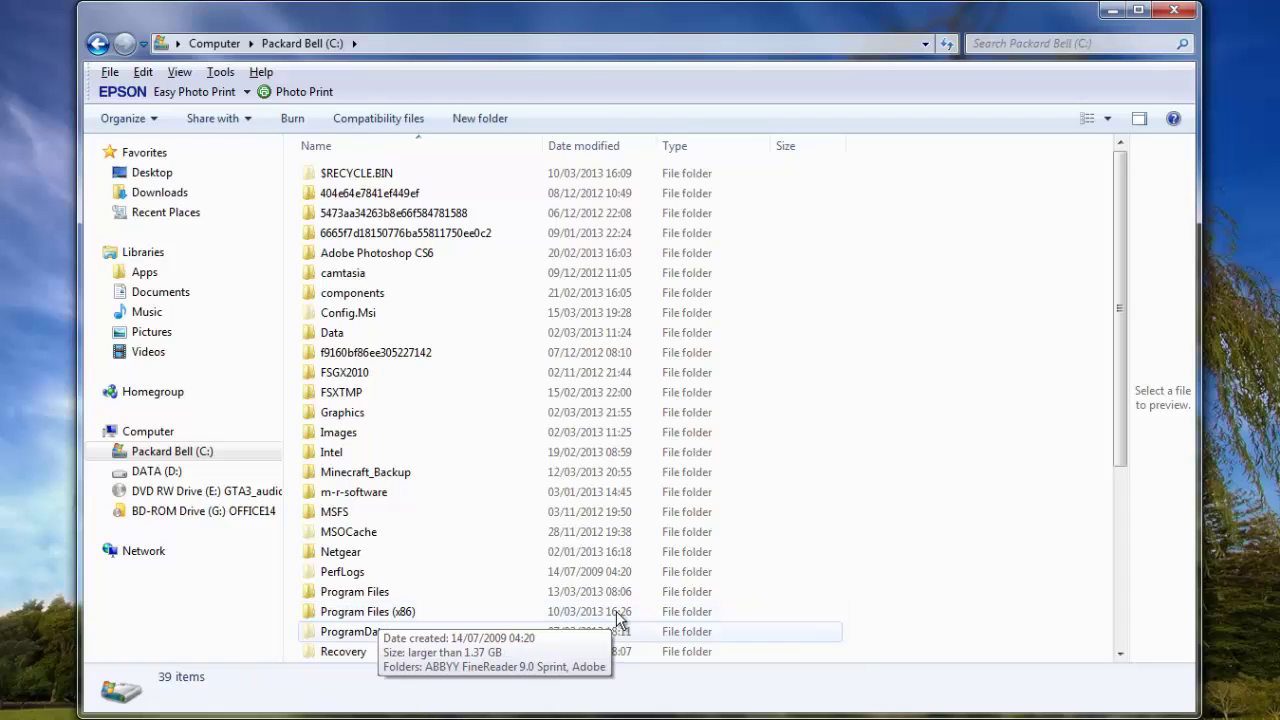
double_click(379, 621)
scroll(687, 535, "down", 1)
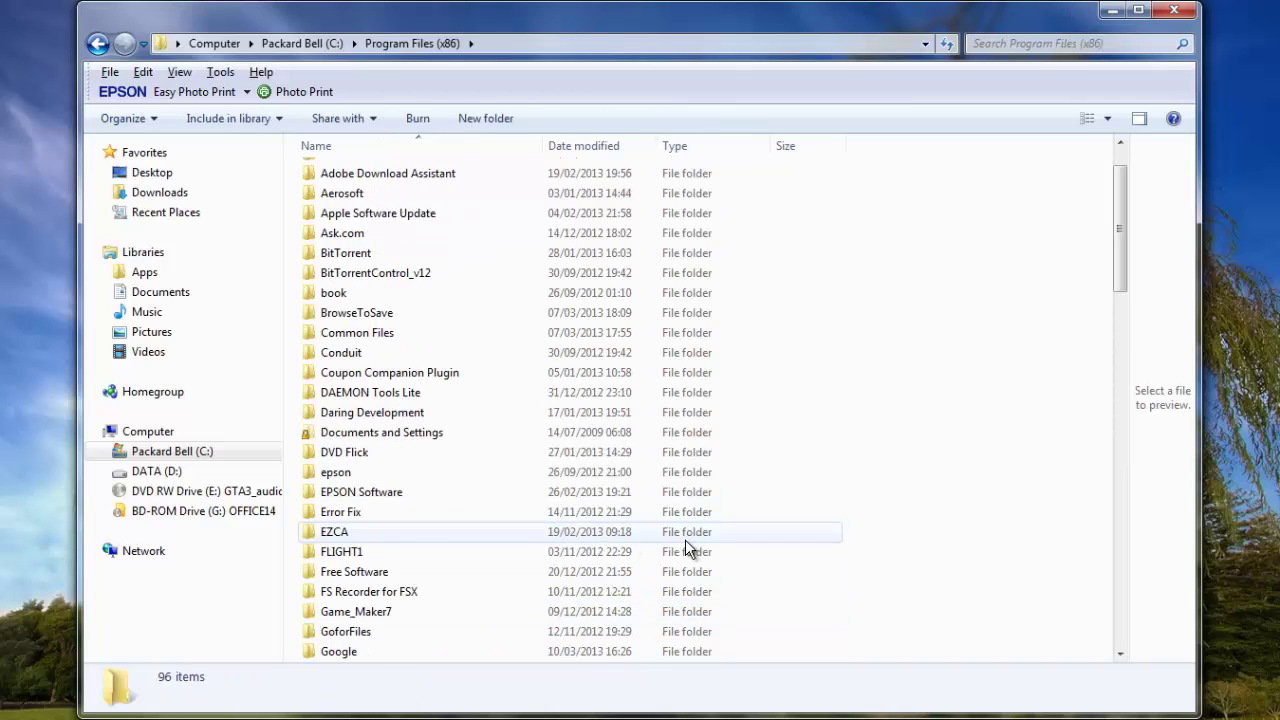
scroll(700, 547, "down", 3)
scroll(449, 622, "down", 1)
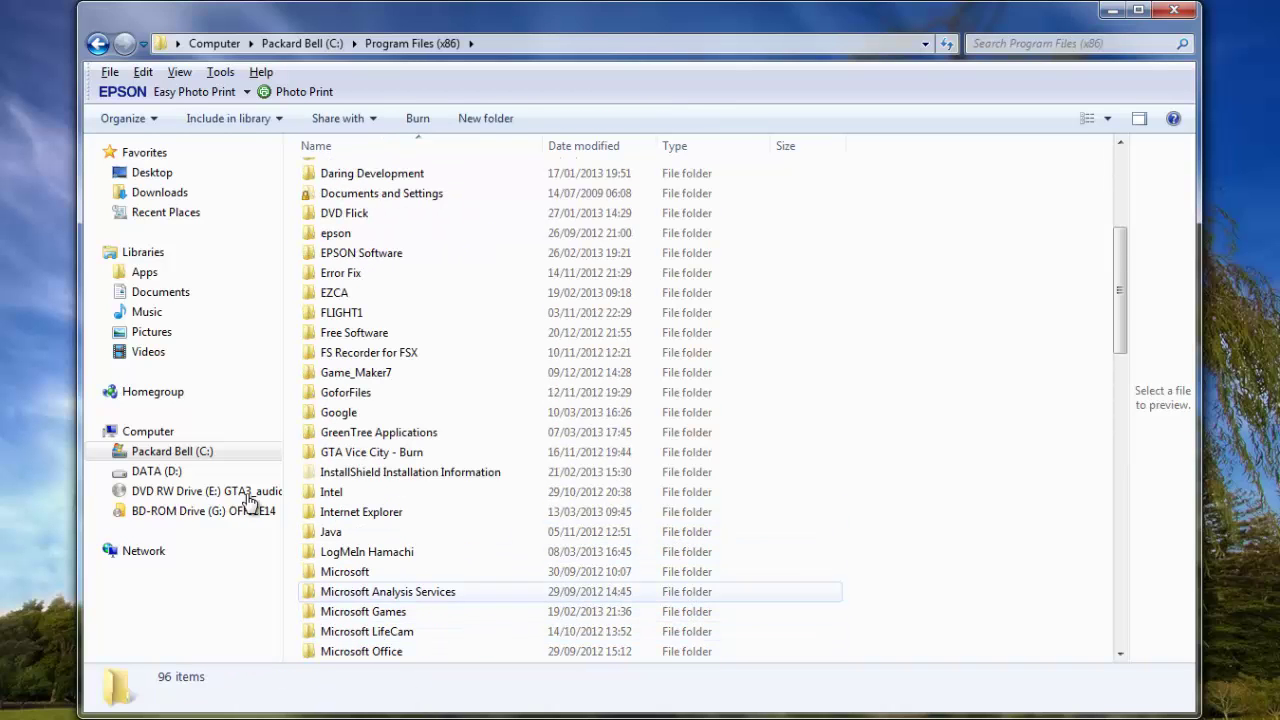
scroll(434, 600, "down", 2)
double_click(459, 490)
double_click(476, 196)
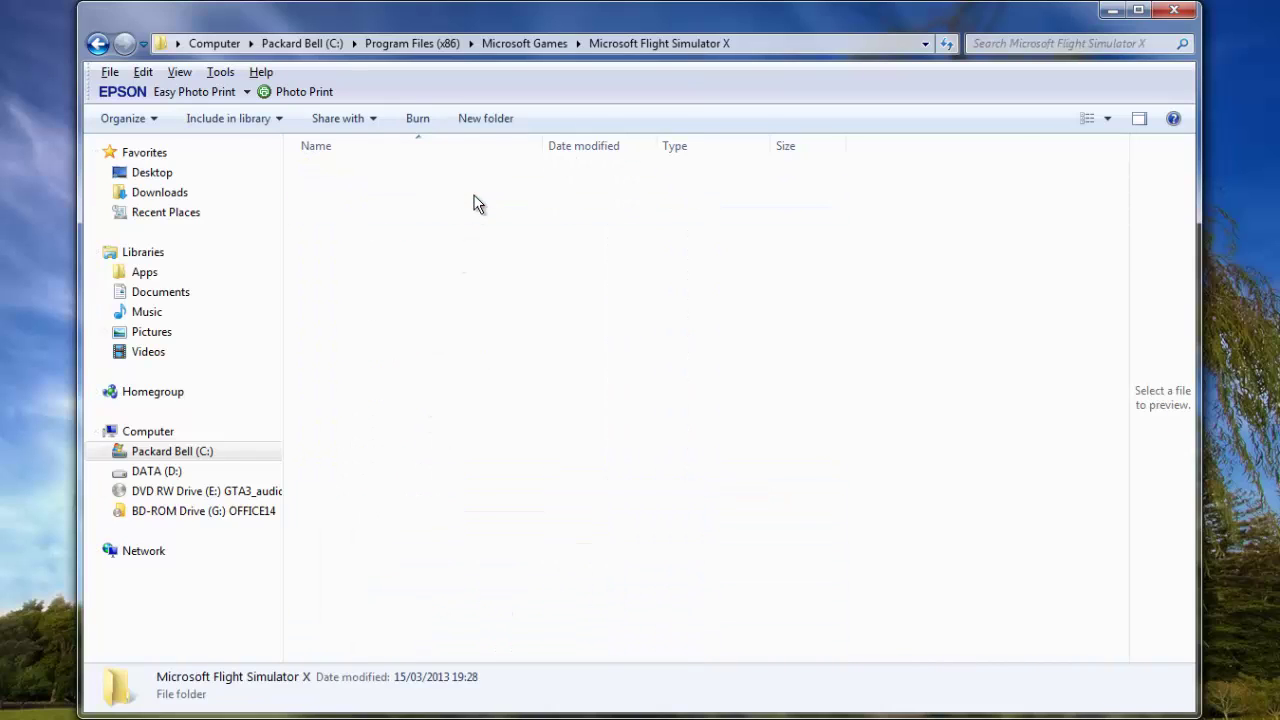
scroll(494, 423, "down", 2)
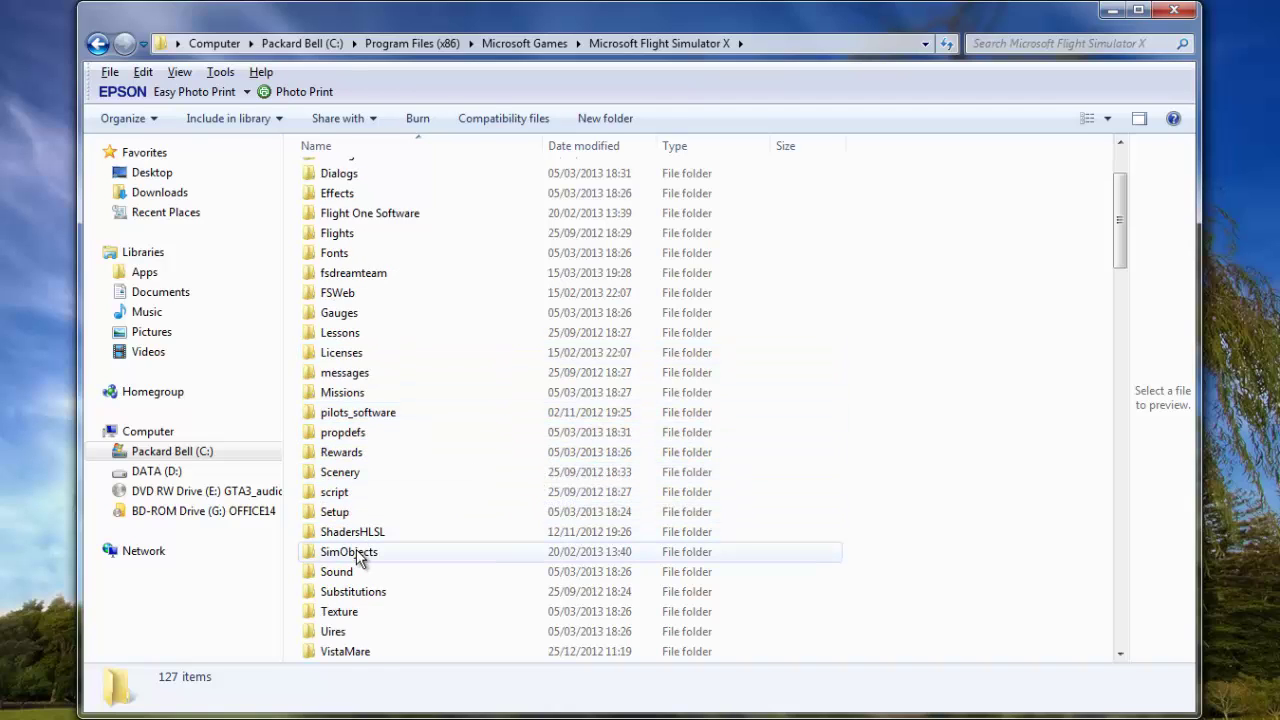
double_click(357, 551)
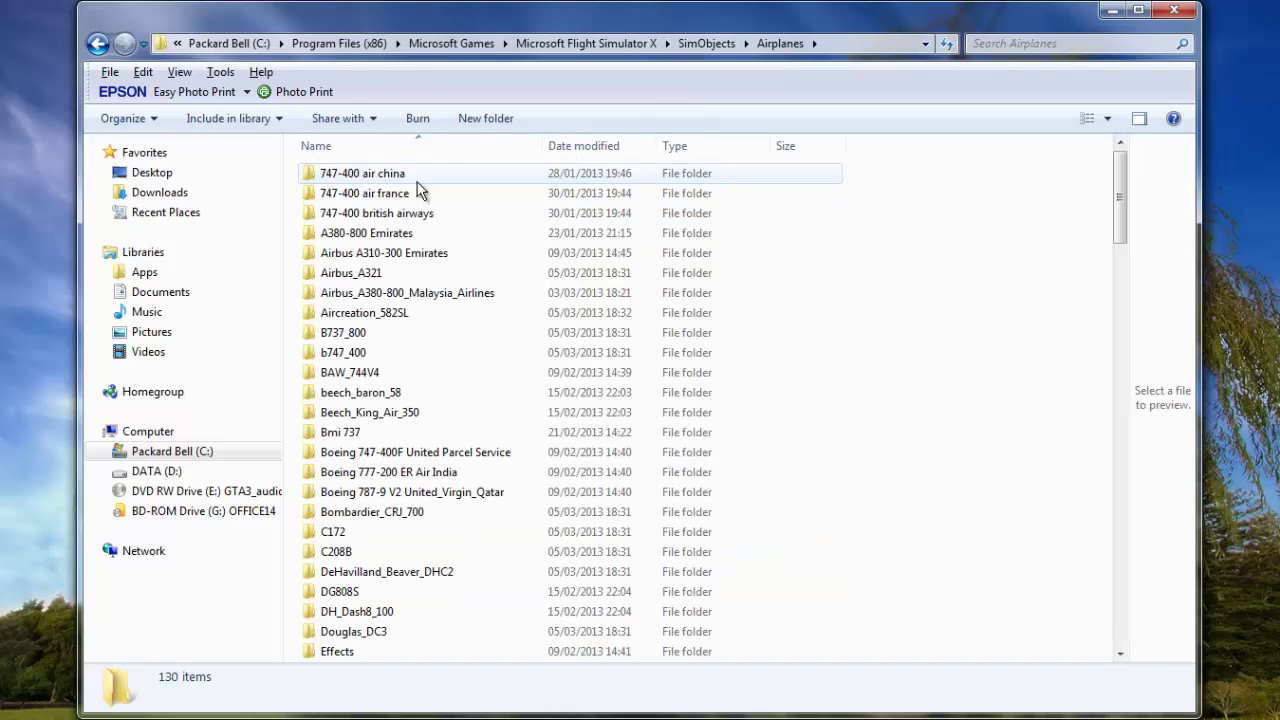
Step: Paste the SkySpirit2012 folder into Airplanes, approve the move, and close Explorer
right_click(951, 304)
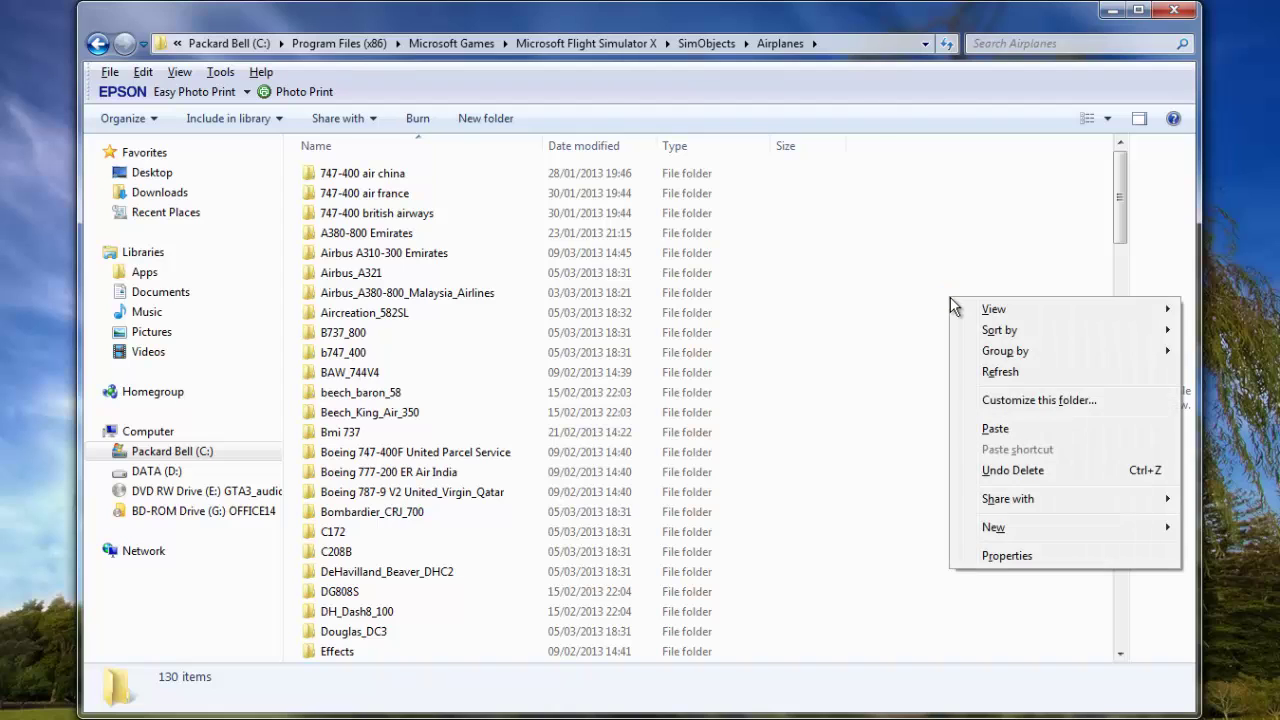
left_click(978, 428)
left_click(515, 466)
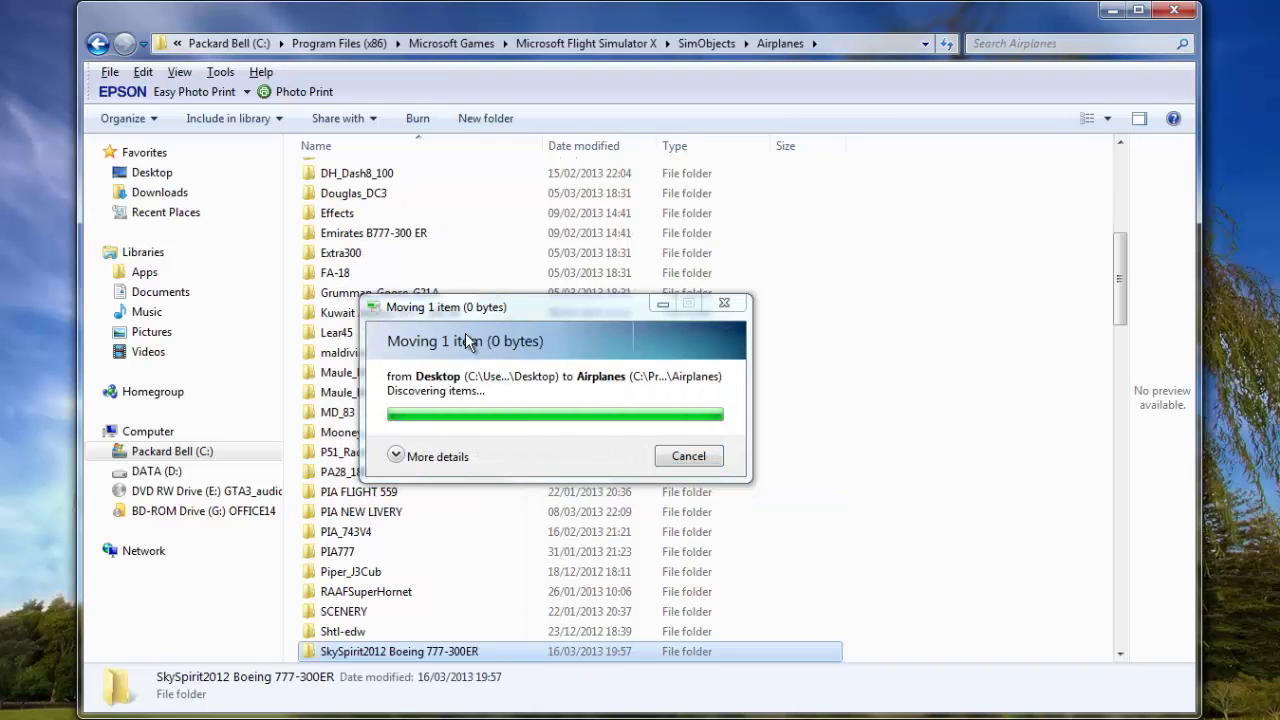
left_click(386, 651)
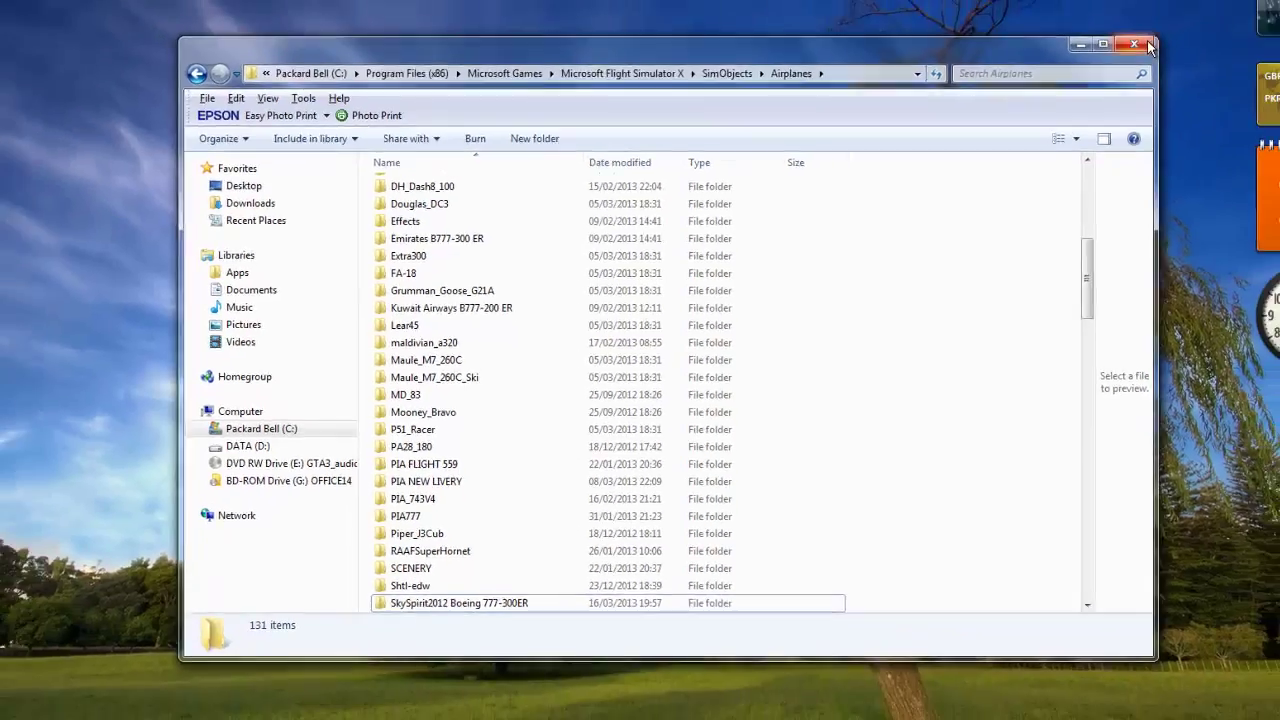
left_click(1146, 44)
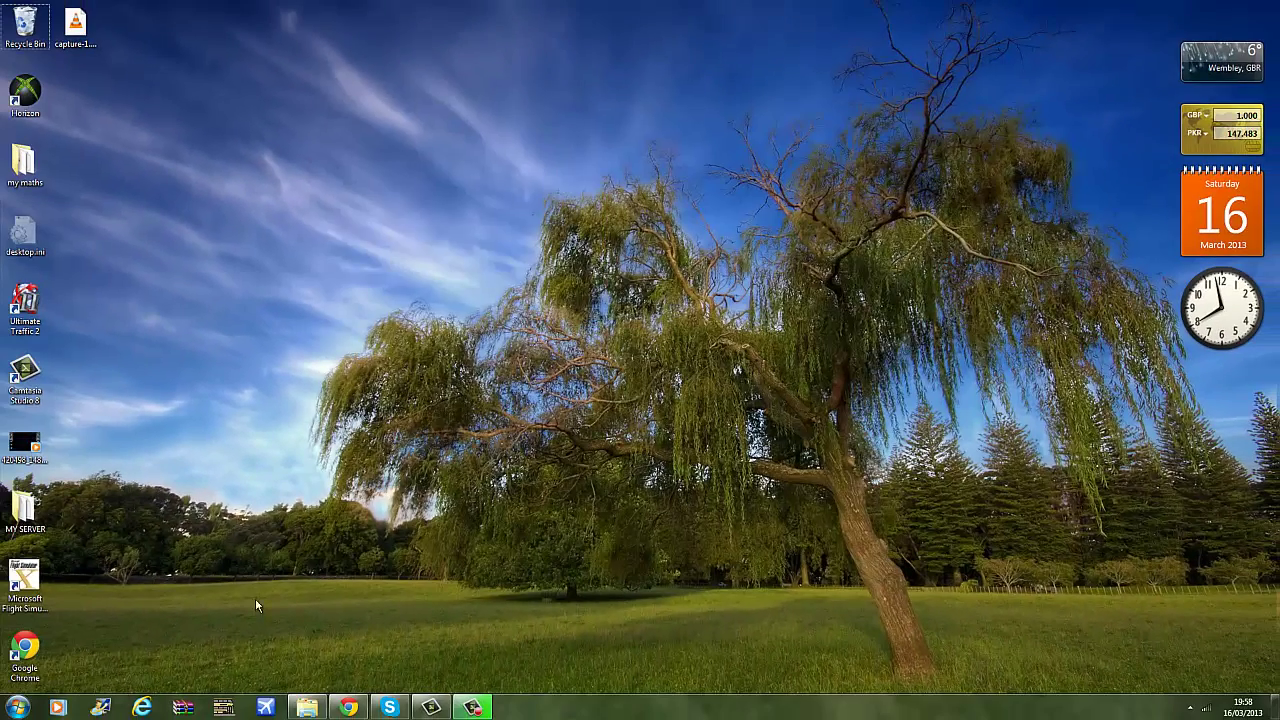
Step: Launch Microsoft Flight Simulator X from the taskbar
left_click(268, 707)
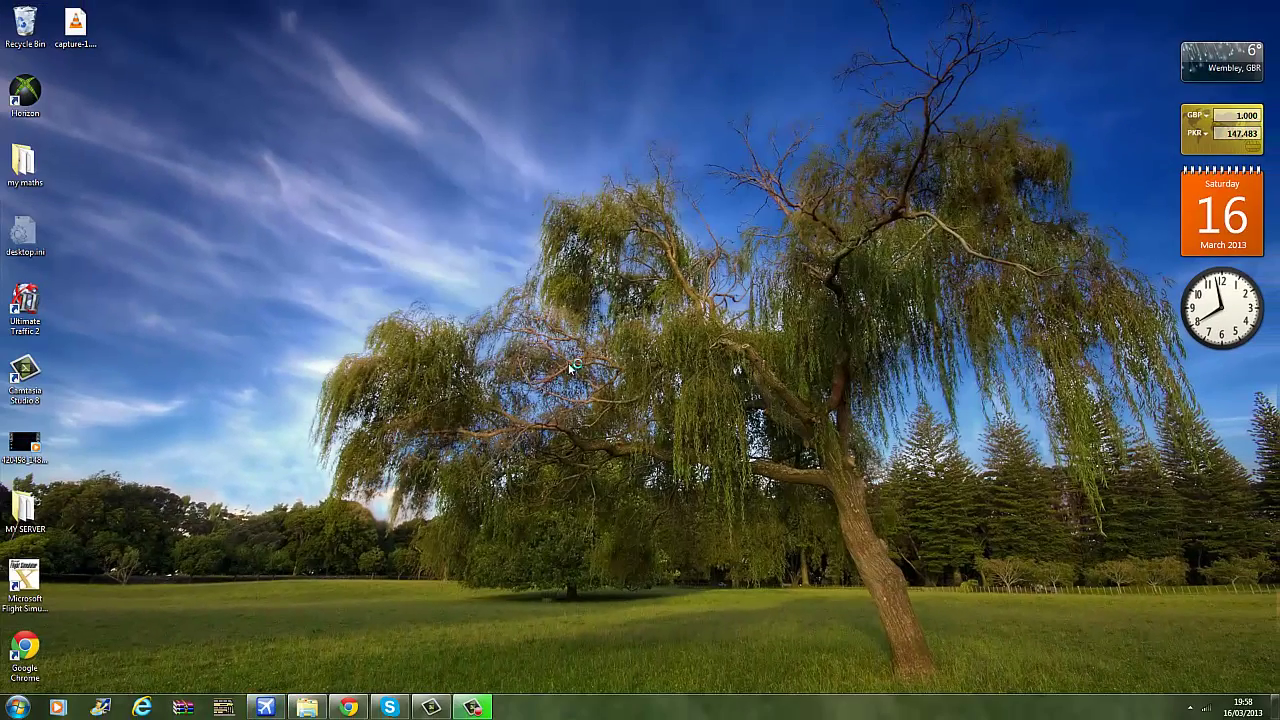